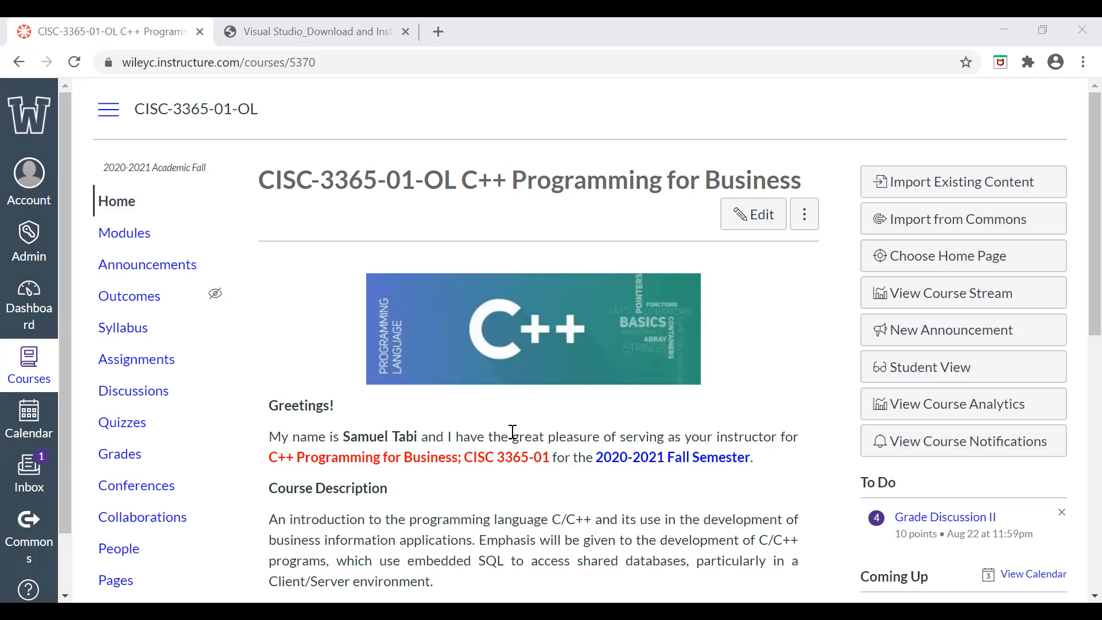
Open "Visual Studio_Download and Install Instructions .pdf" from Module 2 in the course modules and download it
{"action": "scroll", "coordinate": [483, 328], "scroll_direction": "down", "scroll_amount": 10}
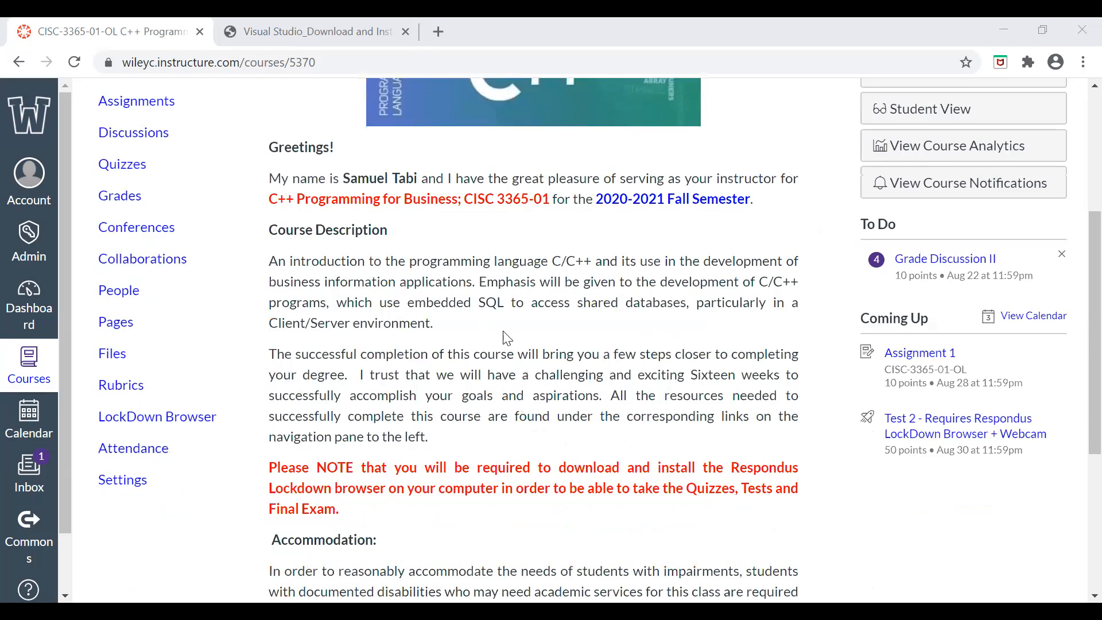
{"action": "left_click", "coordinate": [560, 551]}
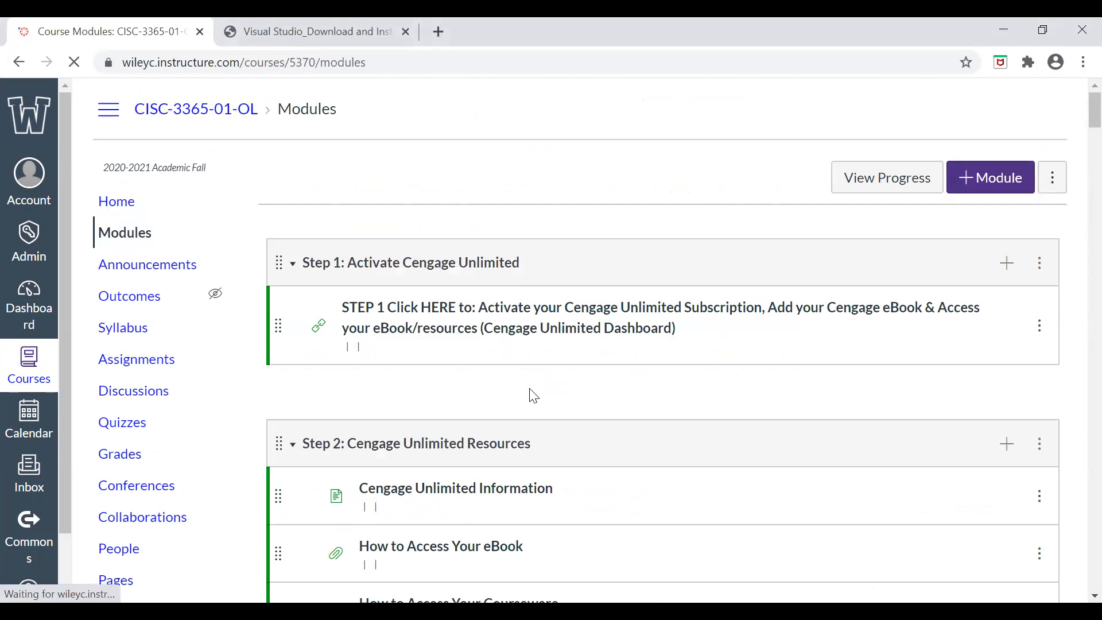
{"action": "scroll", "coordinate": [489, 362], "scroll_direction": "down", "scroll_amount": 3}
{"action": "scroll", "coordinate": [488, 367], "scroll_direction": "down", "scroll_amount": 14}
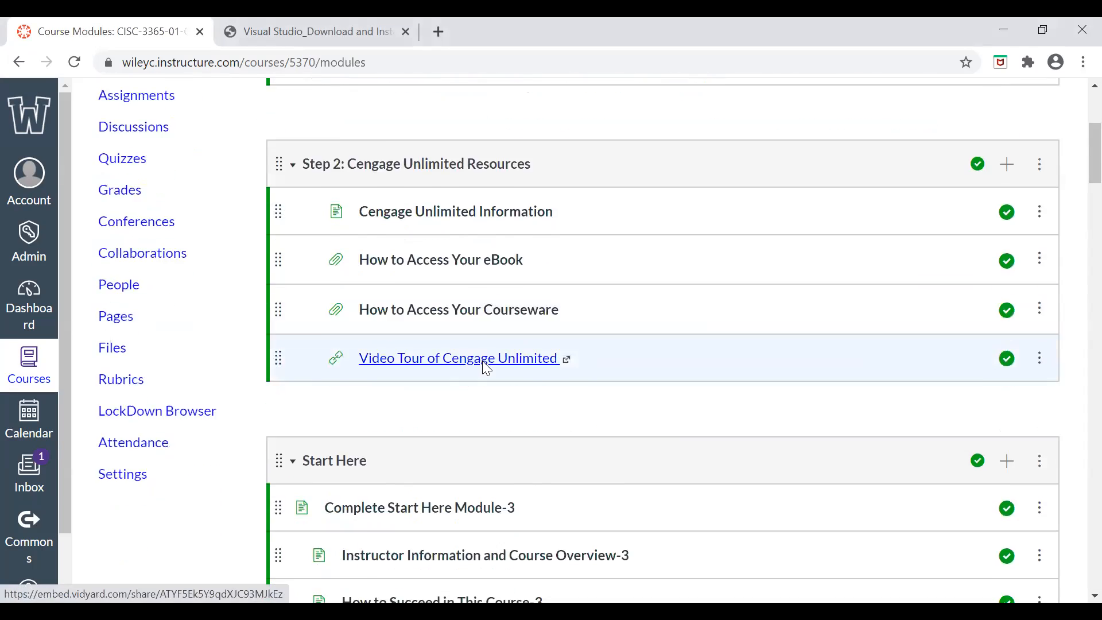
{"action": "scroll", "coordinate": [484, 370], "scroll_direction": "down", "scroll_amount": 15}
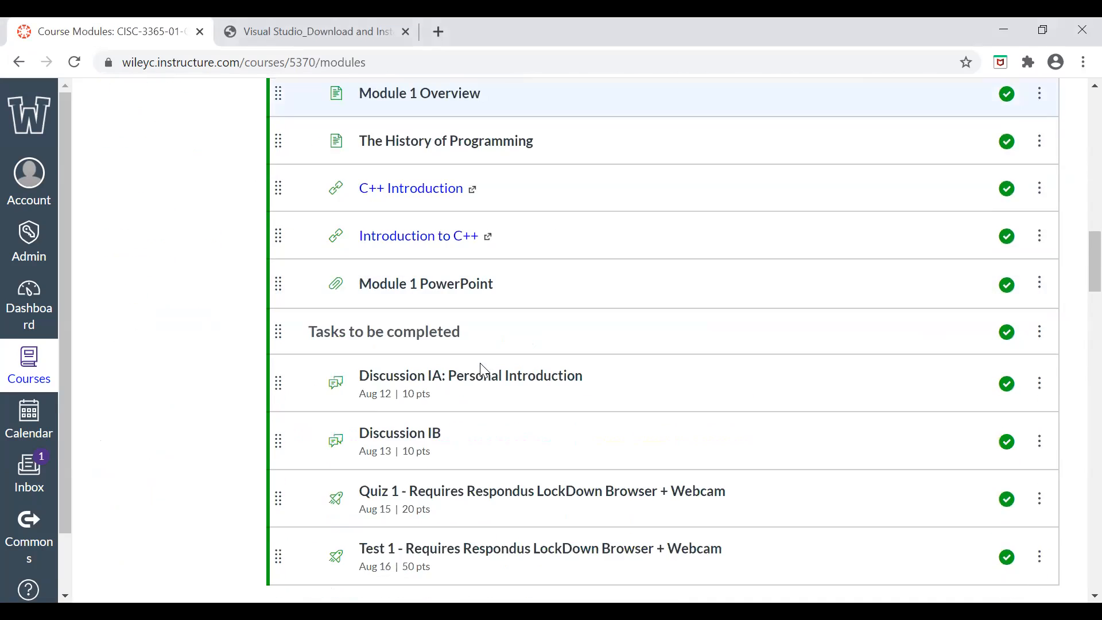
{"action": "scroll", "coordinate": [483, 370], "scroll_direction": "down", "scroll_amount": 4}
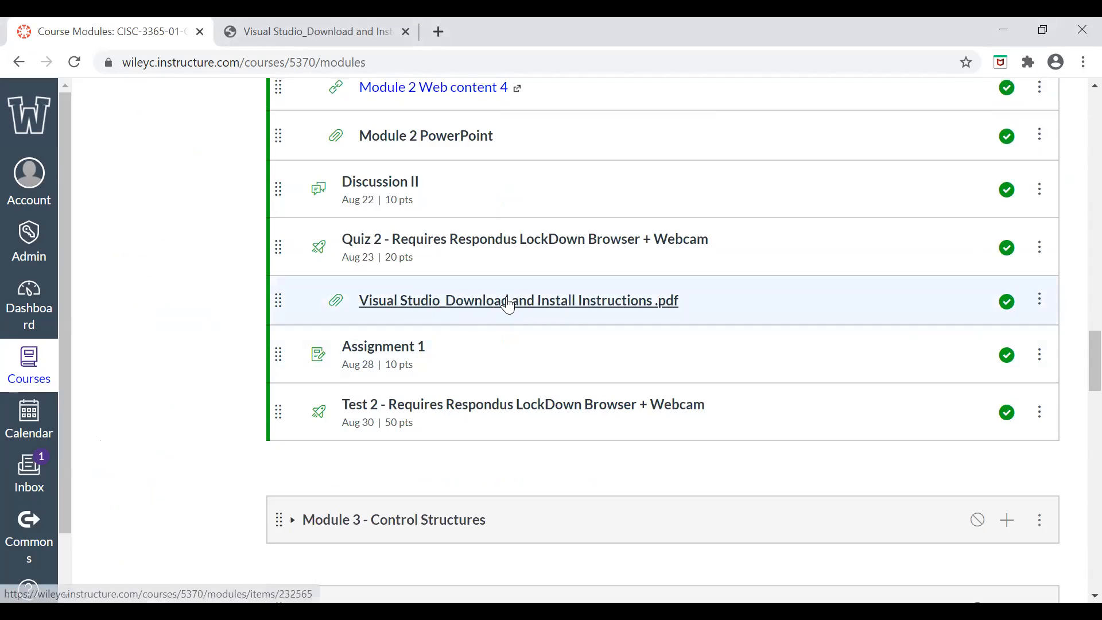
{"action": "left_click", "coordinate": [507, 302]}
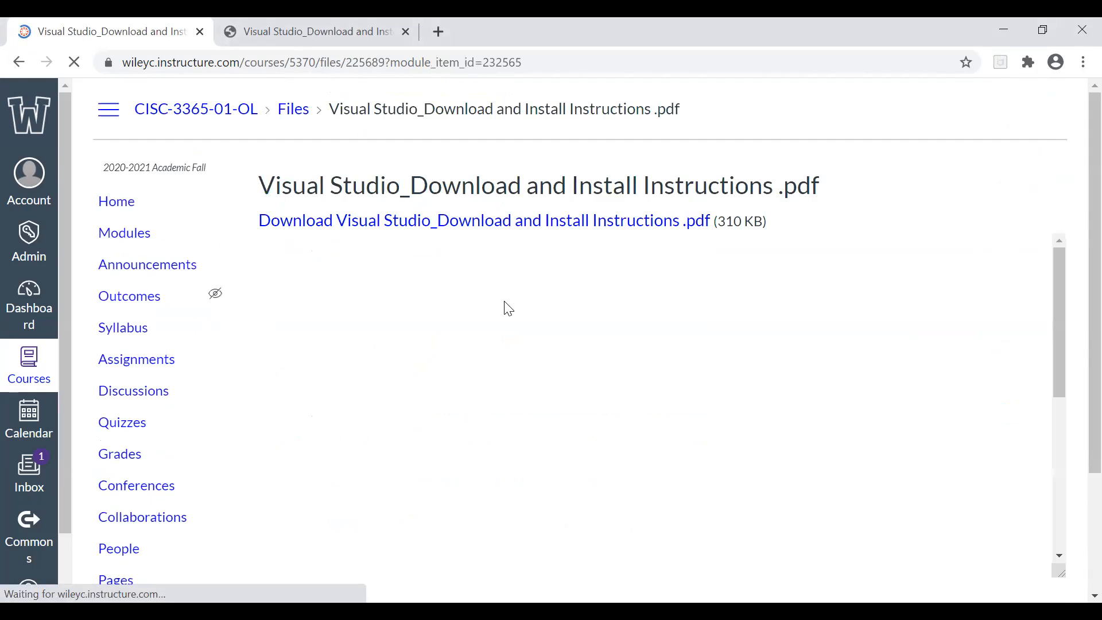
{"action": "left_click", "coordinate": [333, 225]}
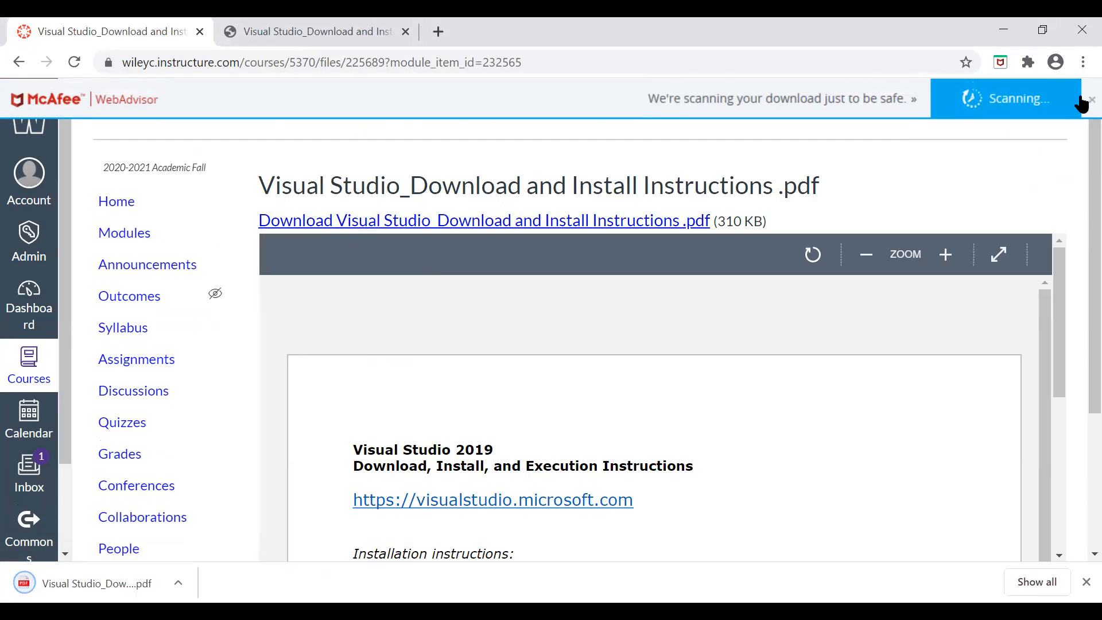
{"action": "left_click", "coordinate": [1082, 102]}
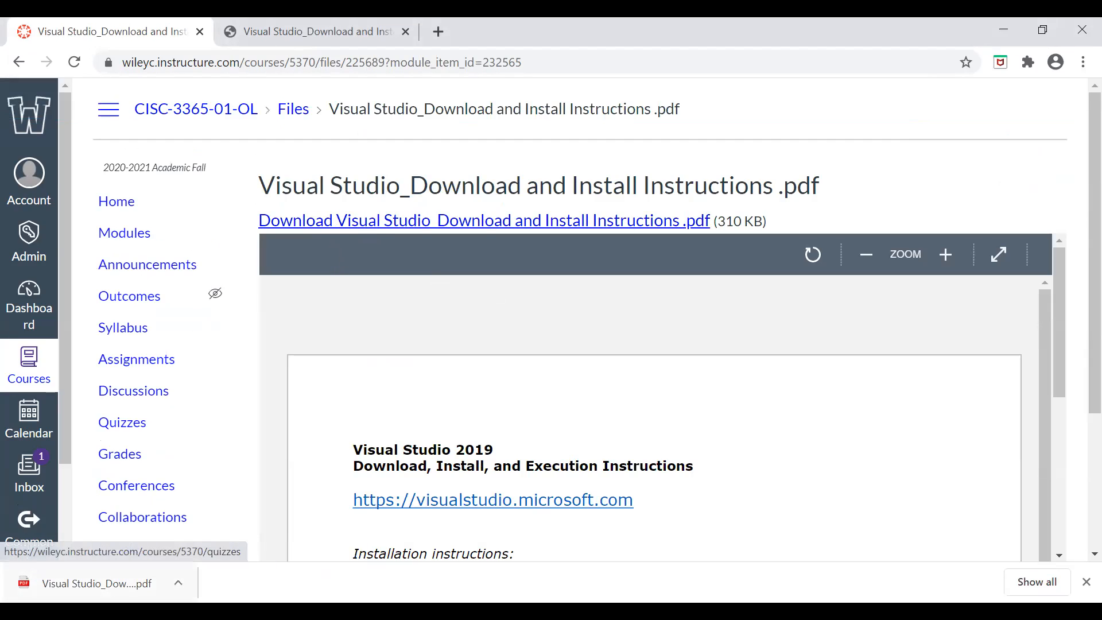
Review the installation and new-project instructions in the downloaded Visual Studio 2019 PDF
{"action": "left_click", "coordinate": [298, 46]}
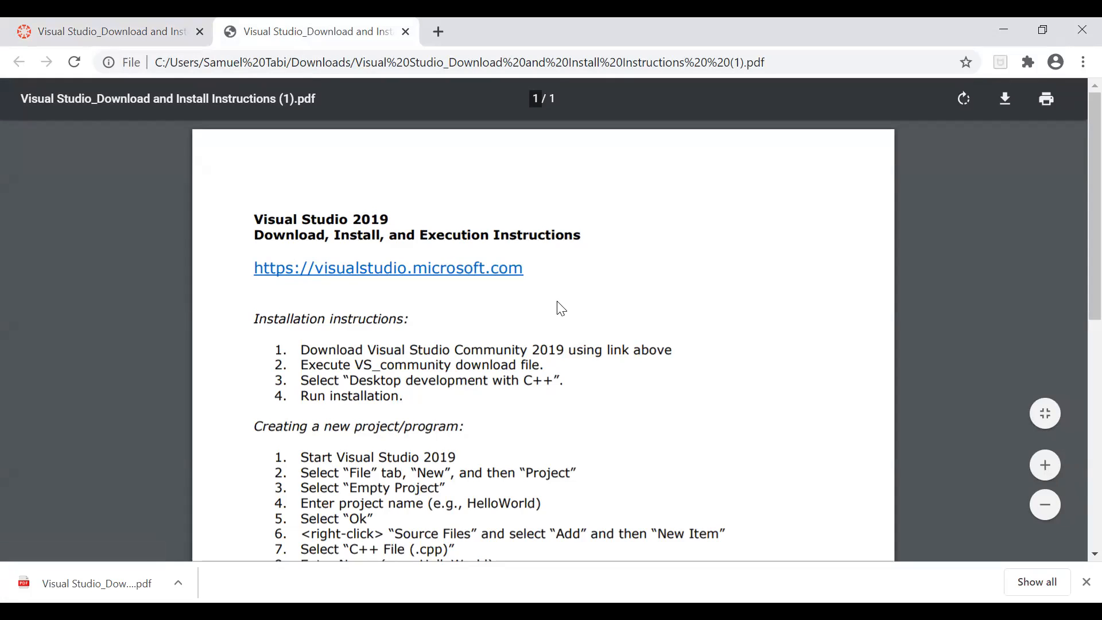
{"action": "scroll", "coordinate": [555, 304], "scroll_direction": "down", "scroll_amount": 2}
{"action": "scroll", "coordinate": [553, 301], "scroll_direction": "up", "scroll_amount": 1}
{"action": "scroll", "coordinate": [322, 390], "scroll_direction": "up", "scroll_amount": 1}
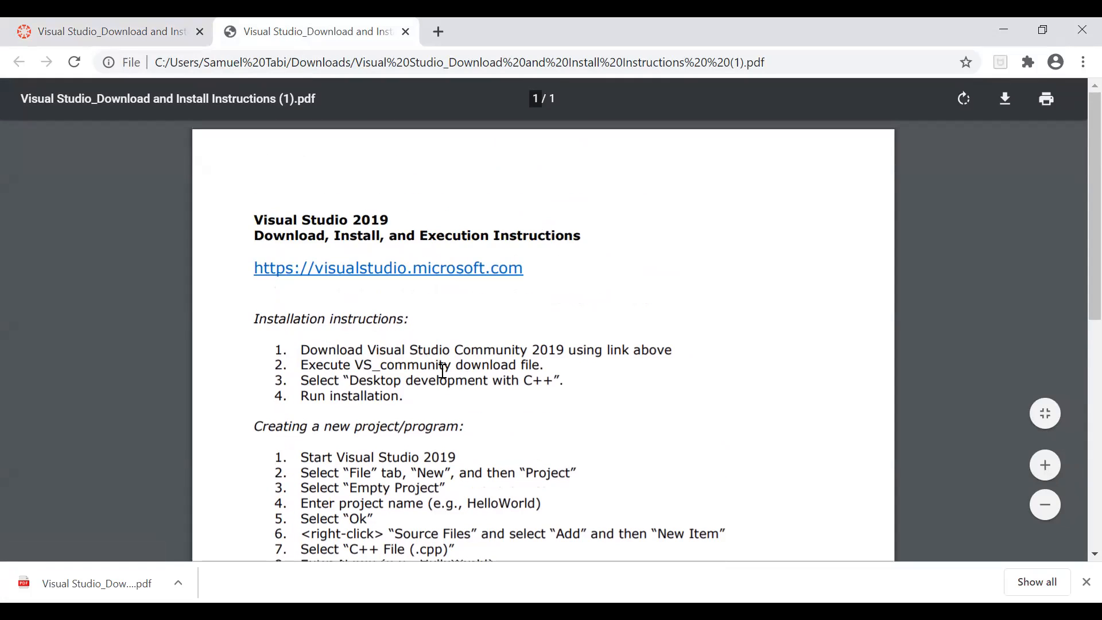
{"action": "scroll", "coordinate": [447, 370], "scroll_direction": "down", "scroll_amount": 4}
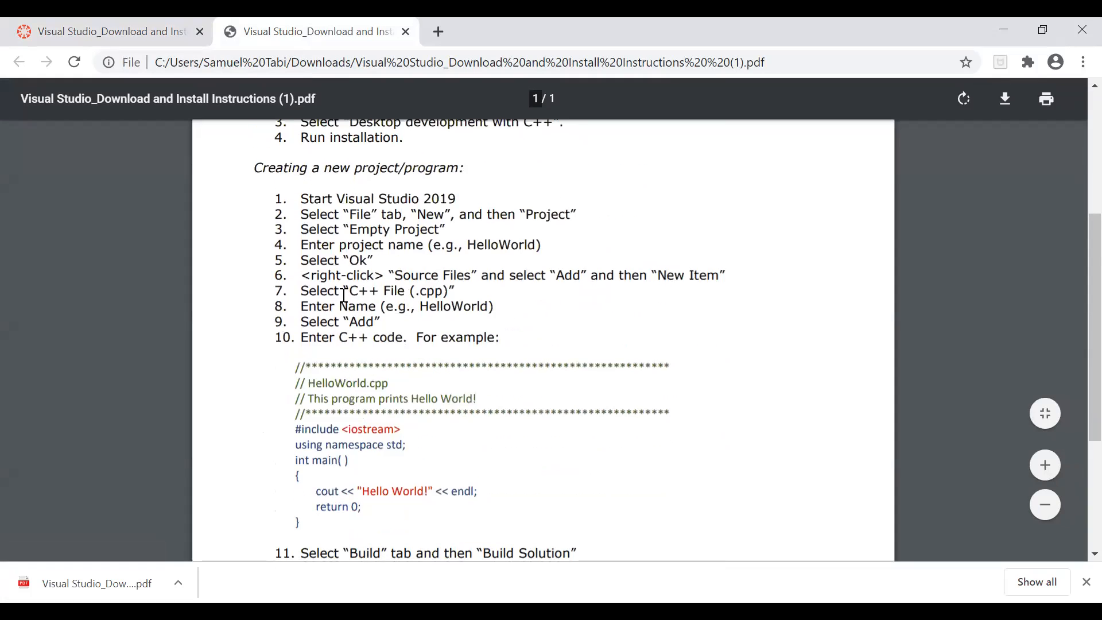
{"action": "scroll", "coordinate": [344, 304], "scroll_direction": "down", "scroll_amount": 1}
{"action": "scroll", "coordinate": [344, 310], "scroll_direction": "up", "scroll_amount": 1}
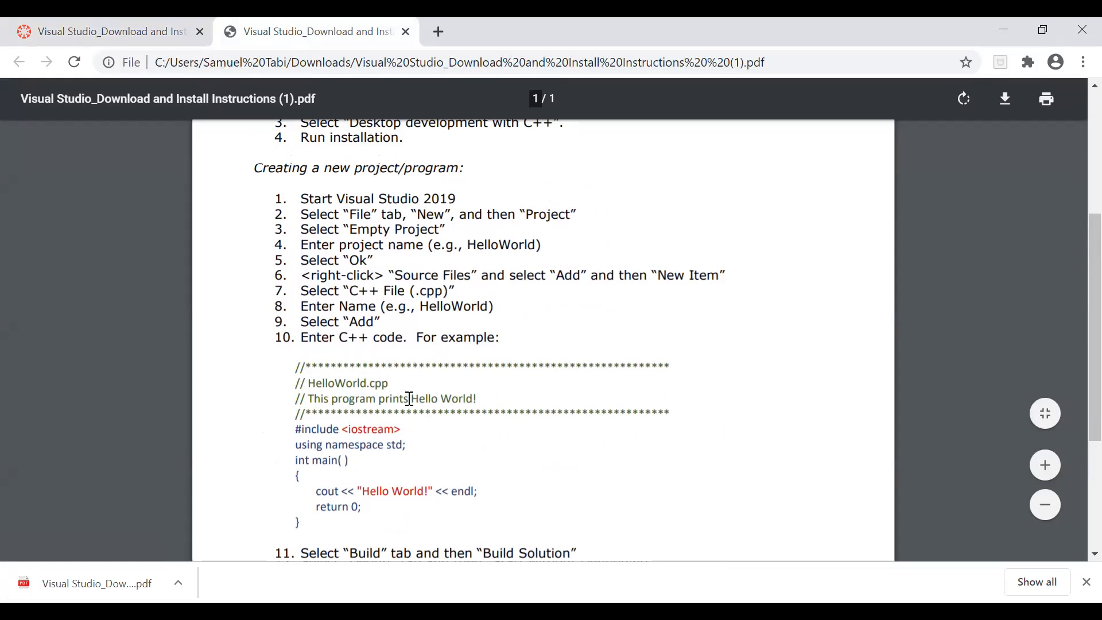
{"action": "scroll", "coordinate": [408, 402], "scroll_direction": "down", "scroll_amount": 2}
{"action": "scroll", "coordinate": [459, 318], "scroll_direction": "up", "scroll_amount": 3}
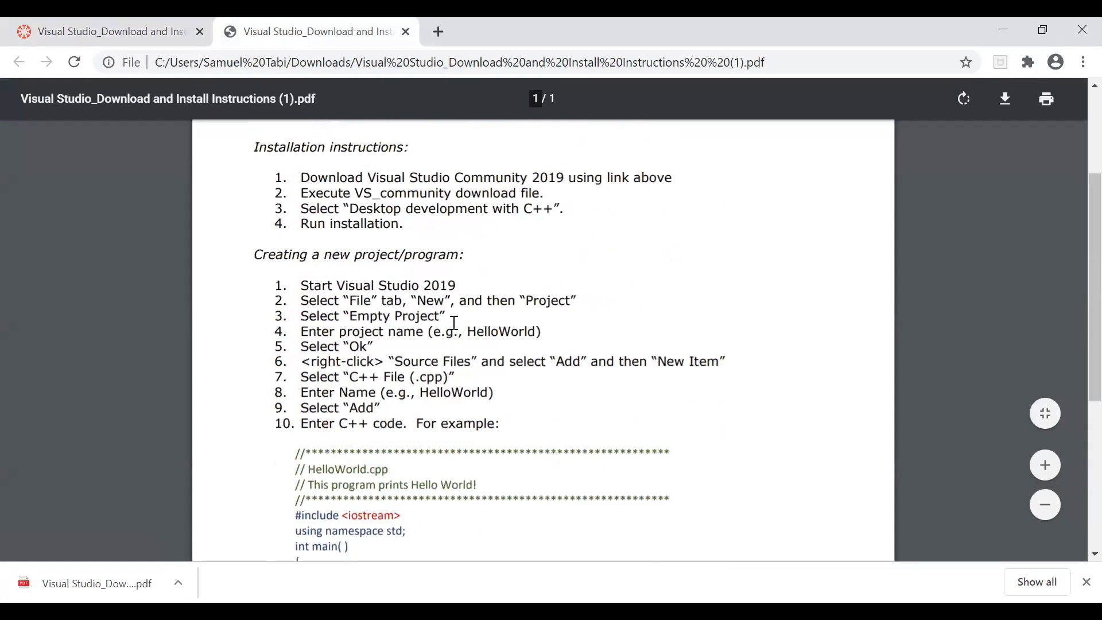
{"action": "scroll", "coordinate": [454, 323], "scroll_direction": "up", "scroll_amount": 1}
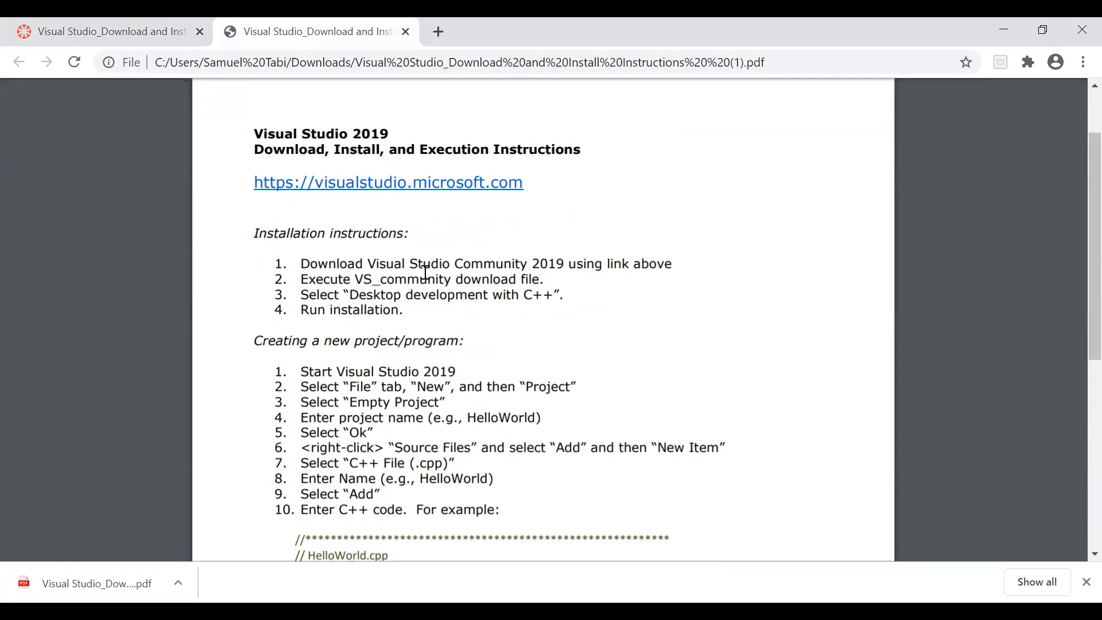
Follow the PDF's visualstudio.microsoft.com link and download Visual Studio Community 2019, dismissing the tips sign-up form
{"action": "left_click", "coordinate": [401, 191]}
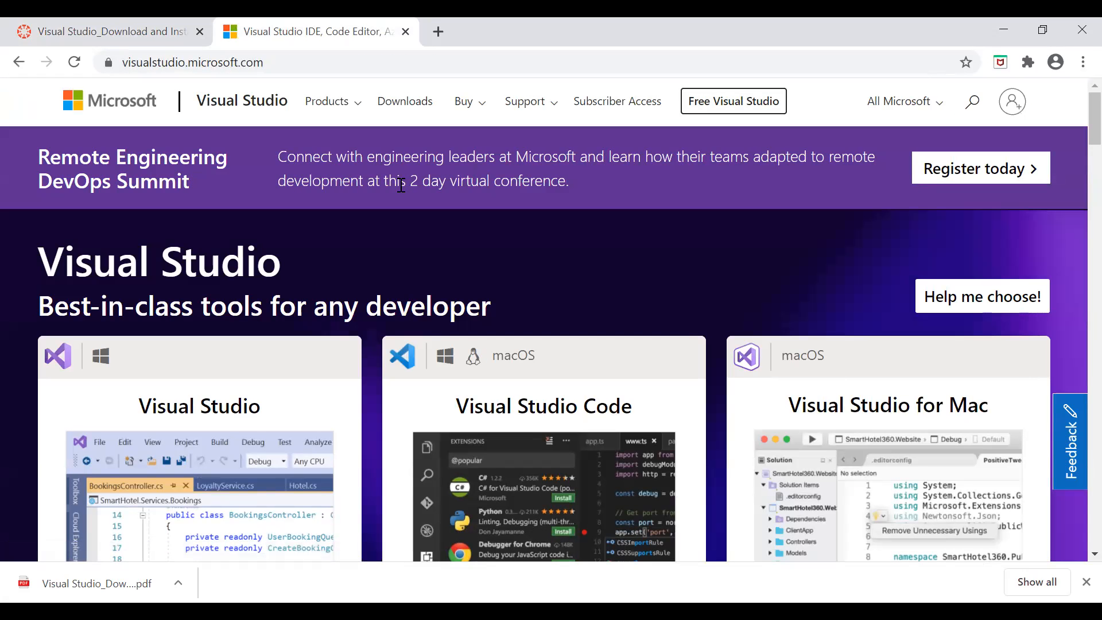
{"action": "scroll", "coordinate": [416, 250], "scroll_direction": "down", "scroll_amount": 3}
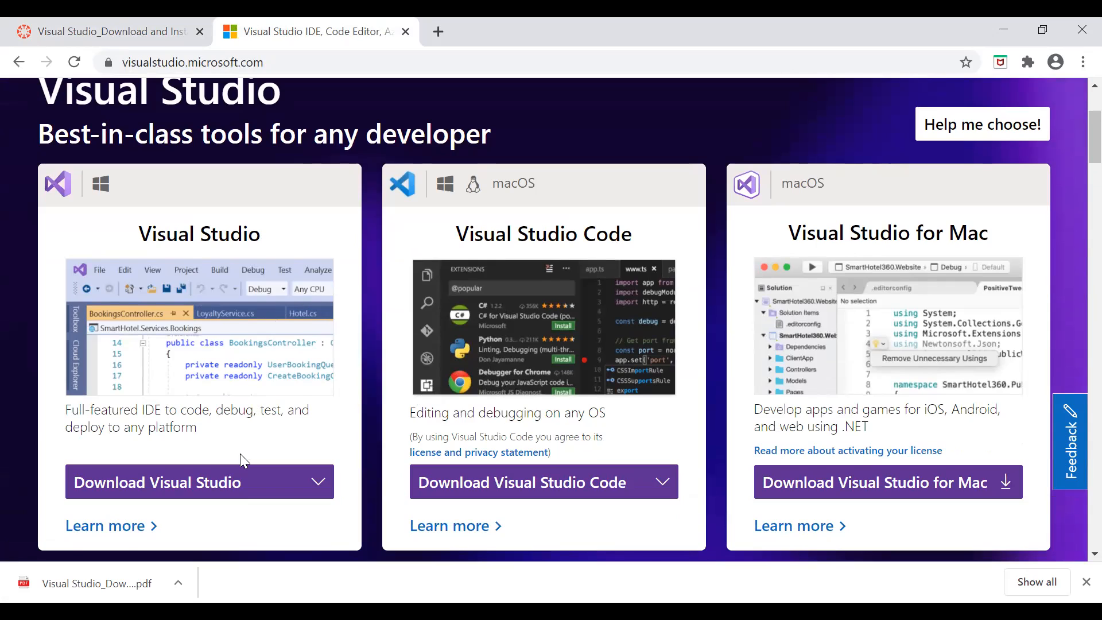
{"action": "mouse_move", "coordinate": [240, 466]}
{"action": "scroll", "coordinate": [218, 344], "scroll_direction": "down", "scroll_amount": 1}
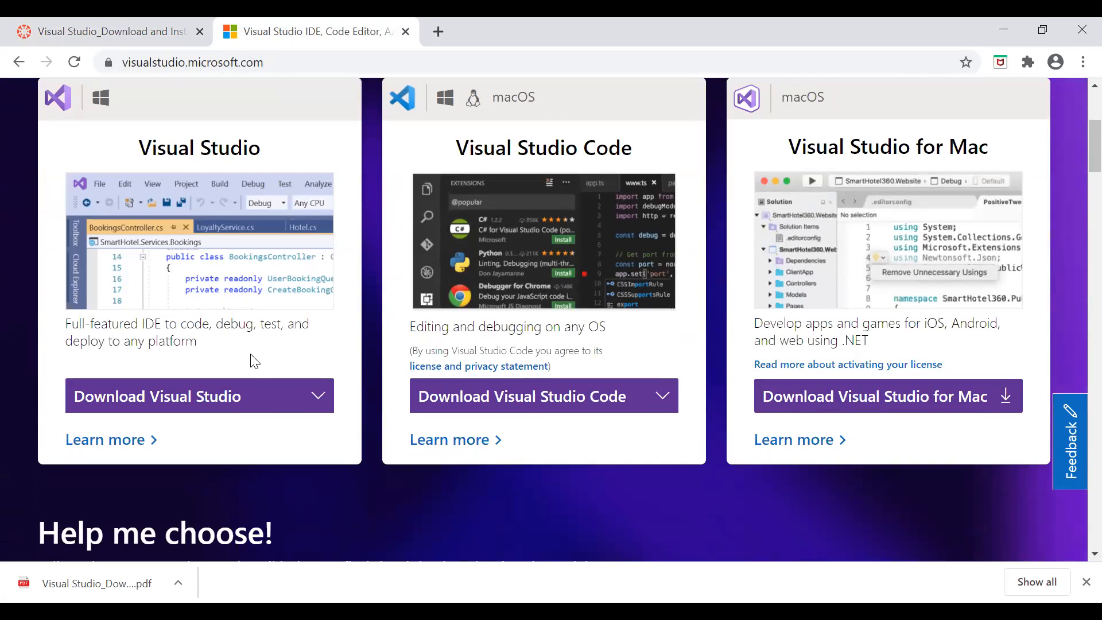
{"action": "left_click", "coordinate": [317, 396]}
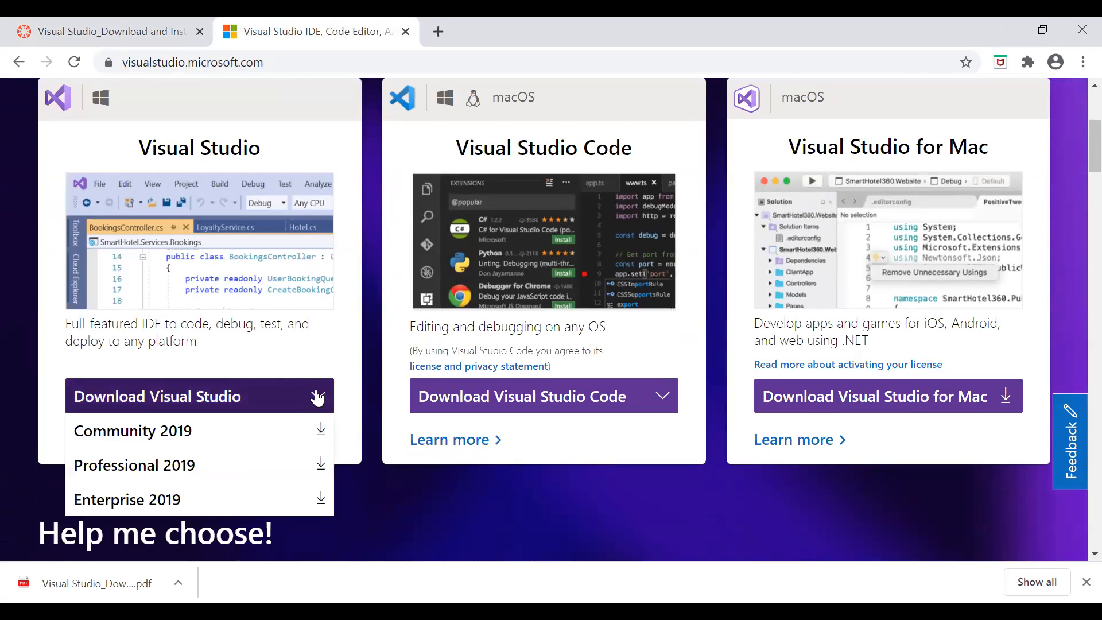
{"action": "left_click", "coordinate": [161, 438]}
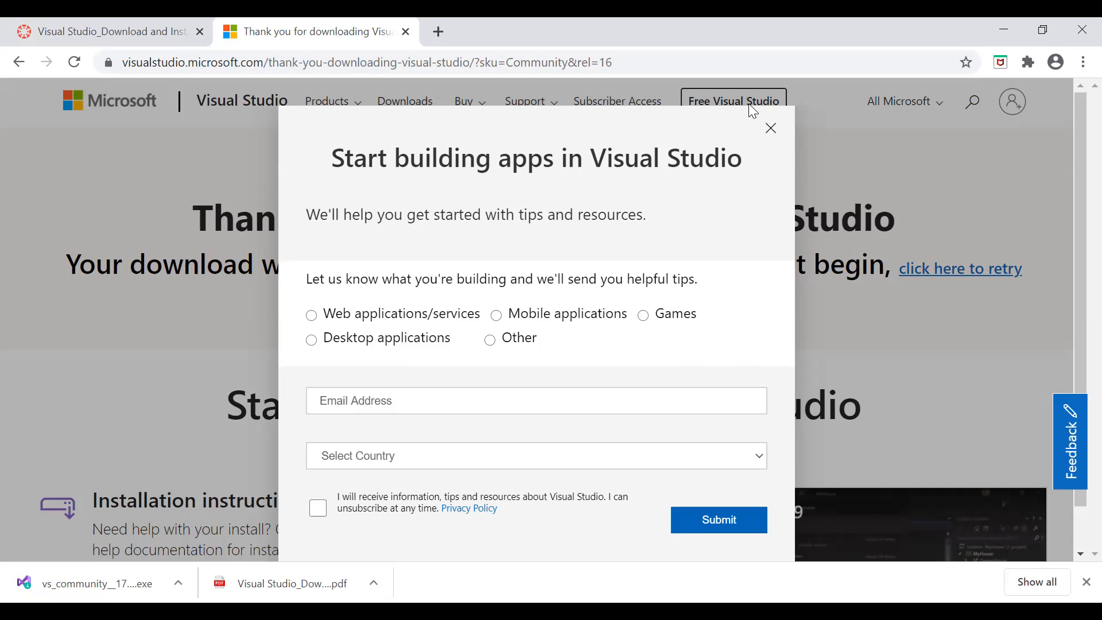
{"action": "left_click", "coordinate": [770, 129]}
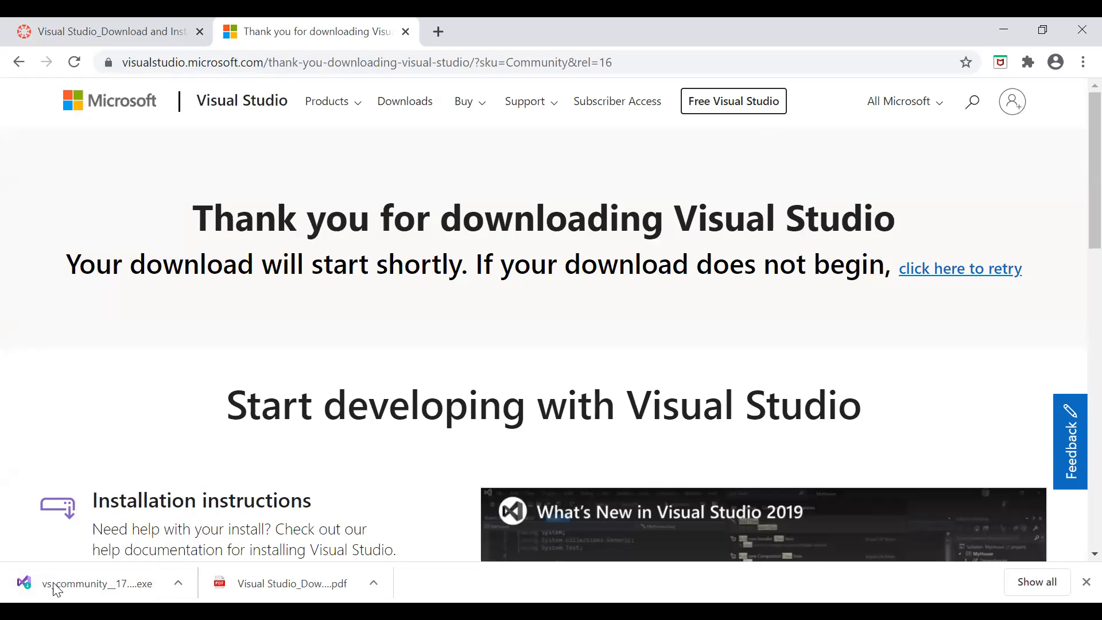
Run the downloaded vs_community installer and agree to continue with the Visual Studio Installer setup
{"action": "left_click", "coordinate": [180, 581]}
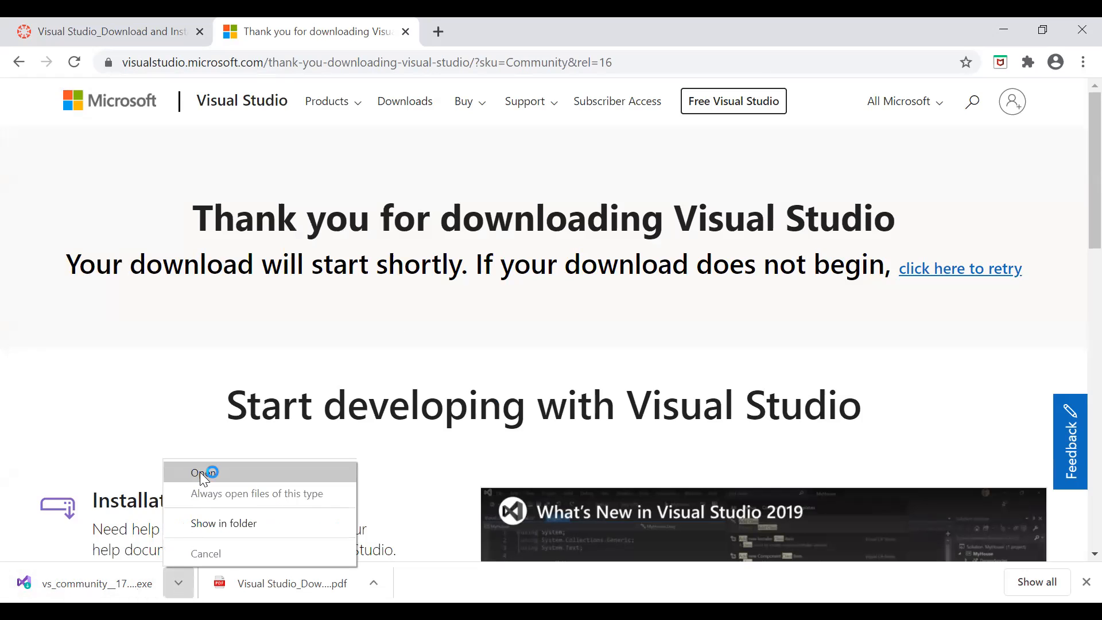
{"action": "left_click", "coordinate": [200, 473]}
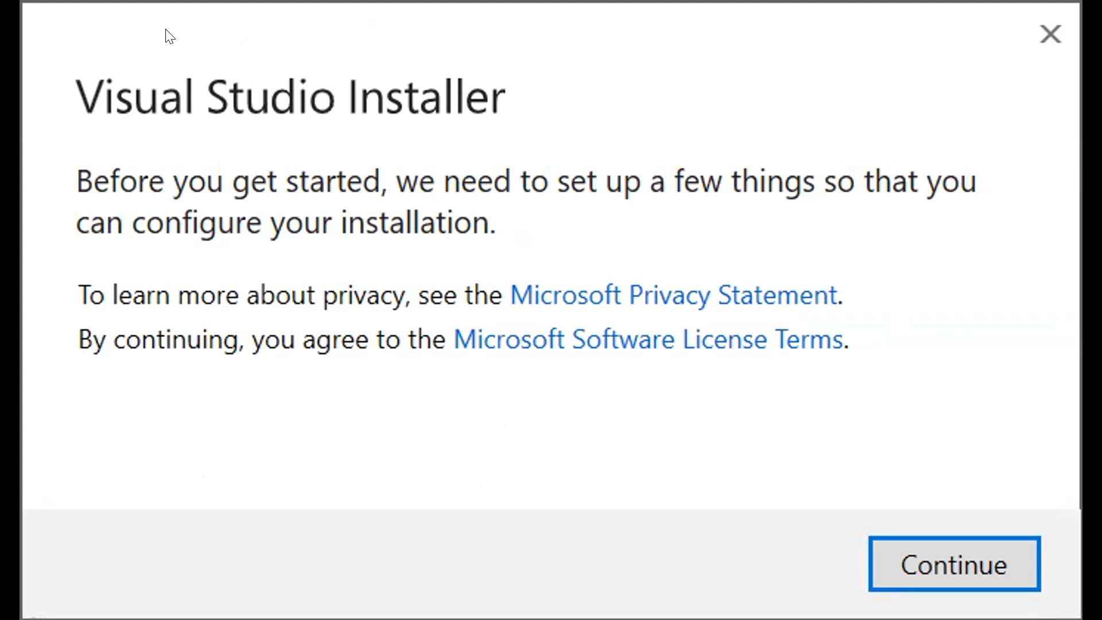
{"action": "left_click", "coordinate": [969, 566]}
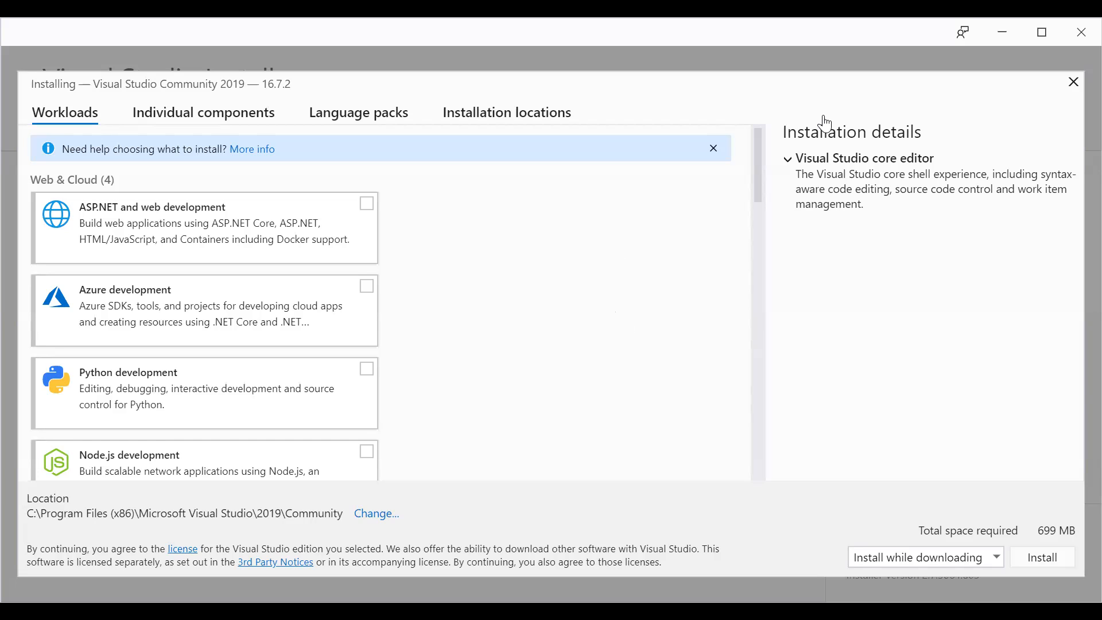
Select the "Desktop development with C++" workload and start the Visual Studio Community 2019 installation
{"action": "scroll", "coordinate": [266, 238], "scroll_direction": "down", "scroll_amount": 5}
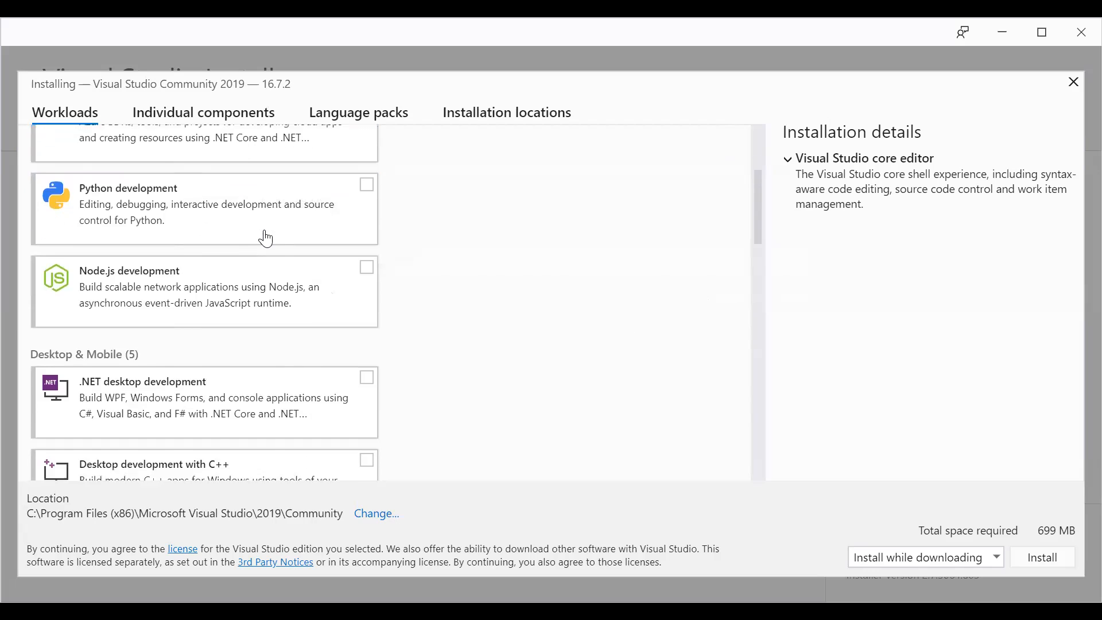
{"action": "scroll", "coordinate": [265, 239], "scroll_direction": "down", "scroll_amount": 3}
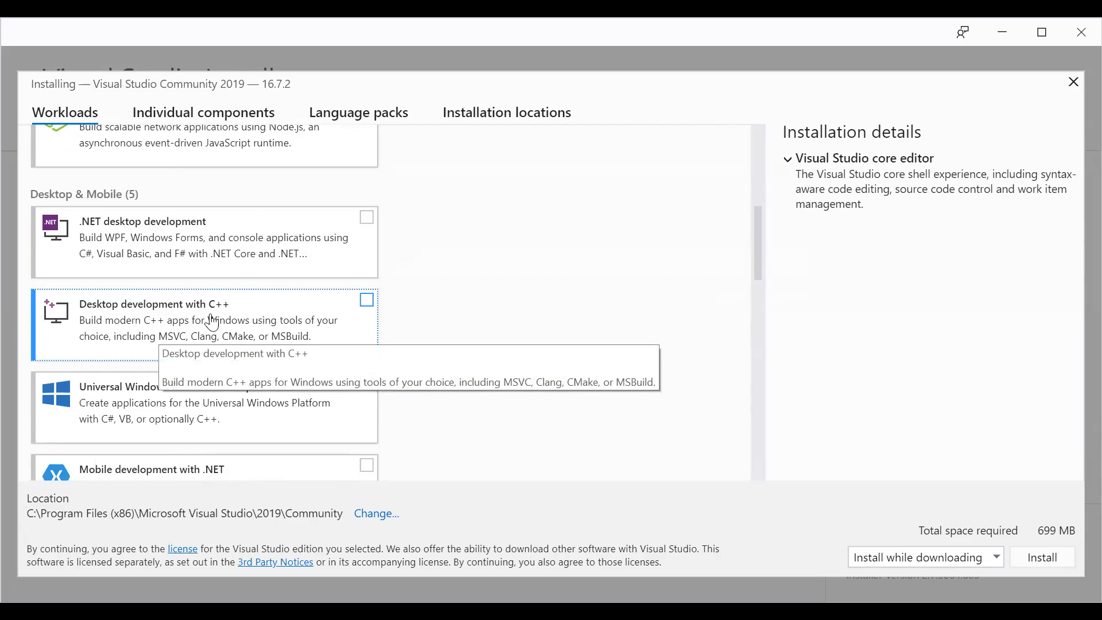
{"action": "left_click", "coordinate": [183, 322]}
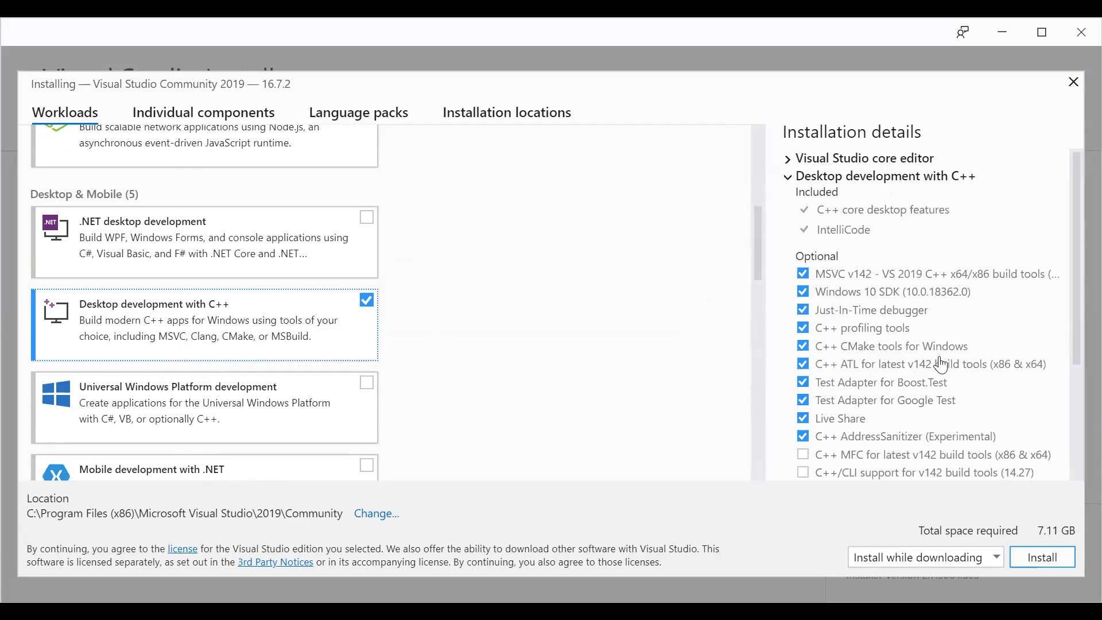
{"action": "left_click", "coordinate": [1045, 560]}
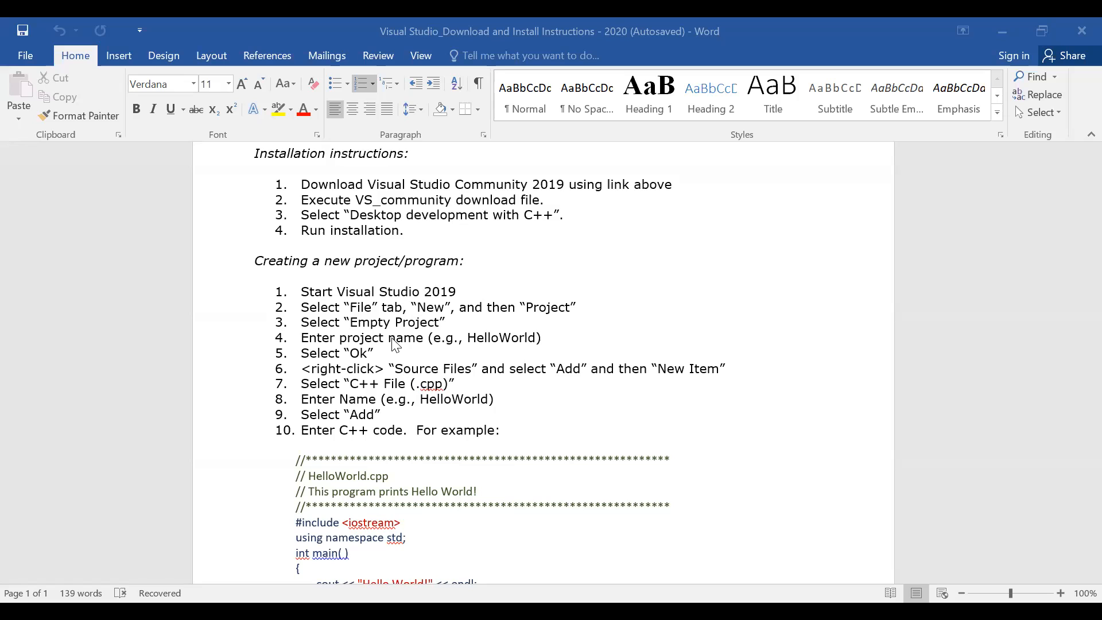
In Visual Studio 2019, maximize the start window and begin a new project from the C++ Empty Project template
{"action": "scroll", "coordinate": [384, 352], "scroll_direction": "down", "scroll_amount": 3}
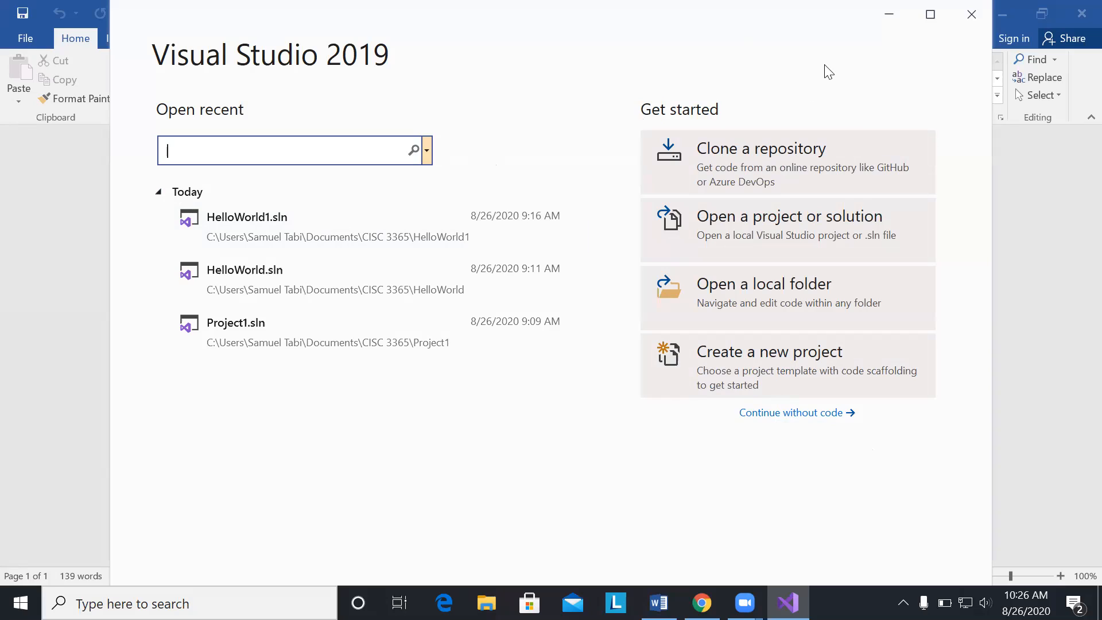
{"action": "left_click", "coordinate": [683, 195]}
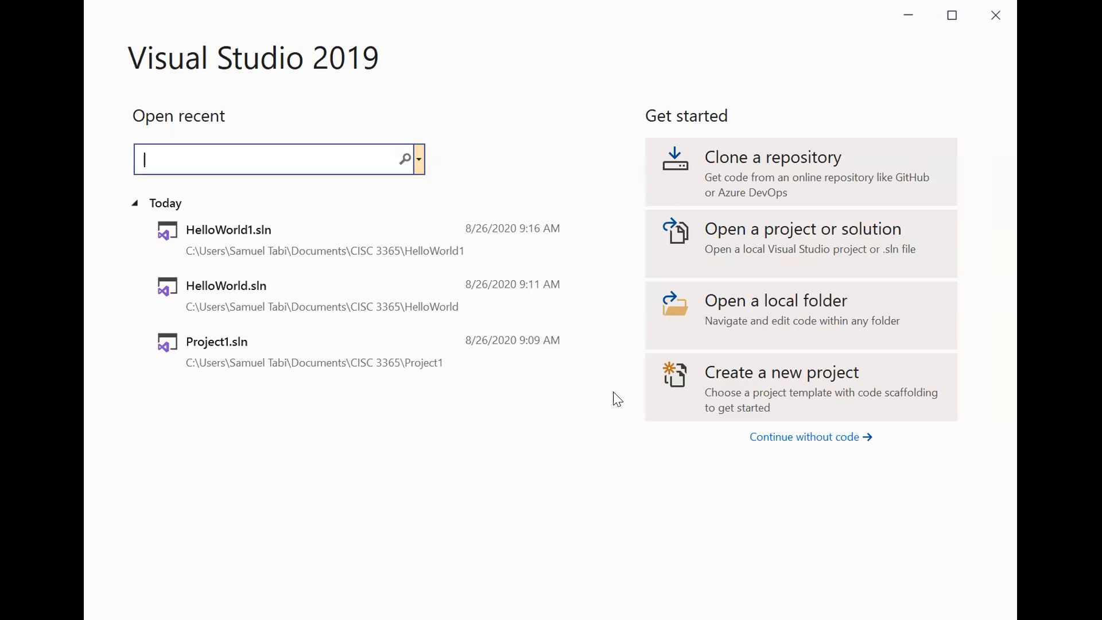
{"action": "left_click", "coordinate": [952, 15]}
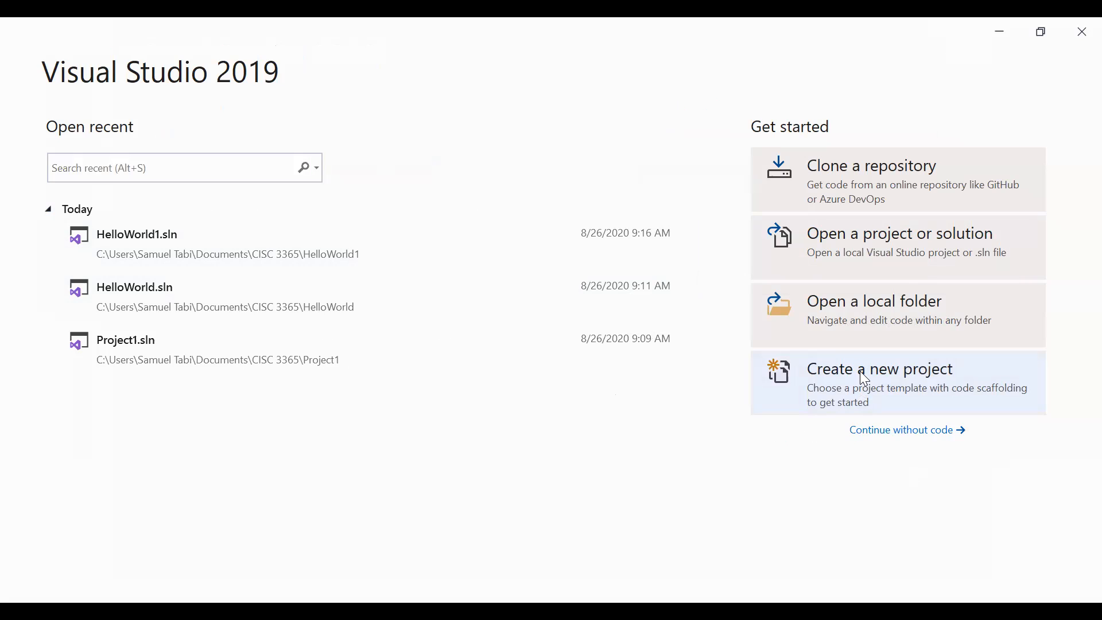
{"action": "left_click", "coordinate": [861, 391]}
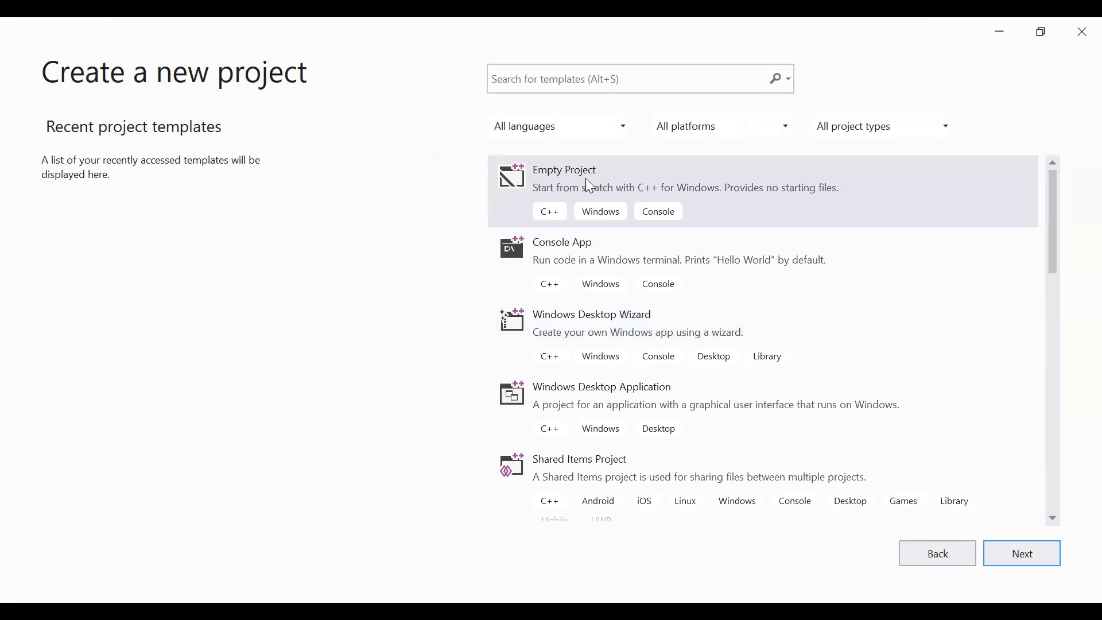
{"action": "left_click", "coordinate": [603, 176]}
{"action": "left_click", "coordinate": [1022, 550]}
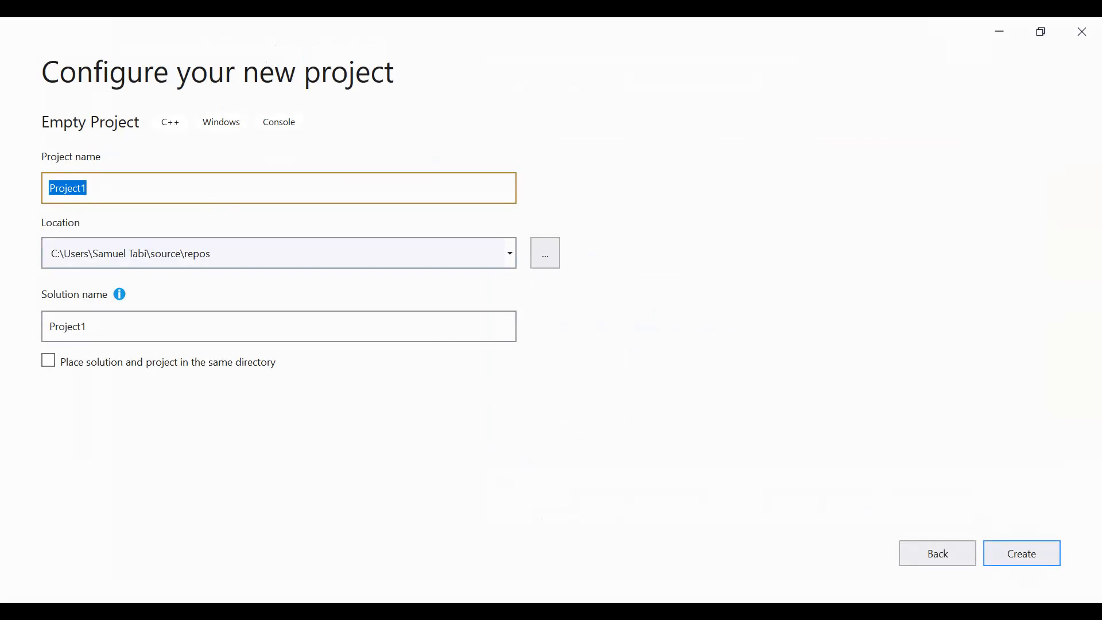
Create the empty project as HelloWorld3, located in the CISC 3365 folder under Documents
{"action": "type", "text": "HelloWorld"}
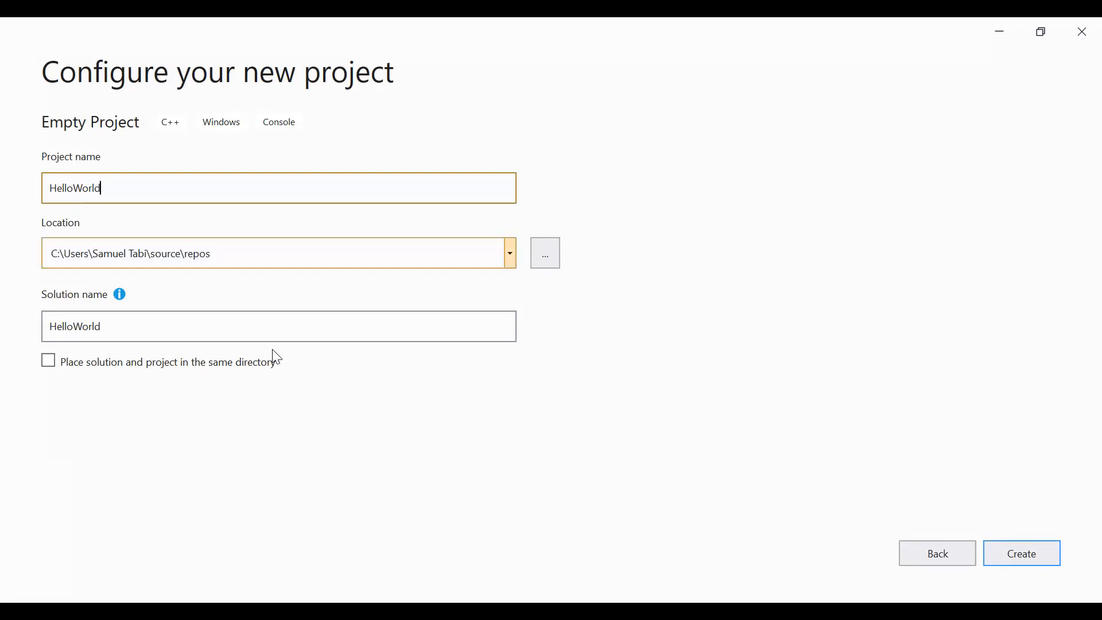
{"action": "type", "text": "3"}
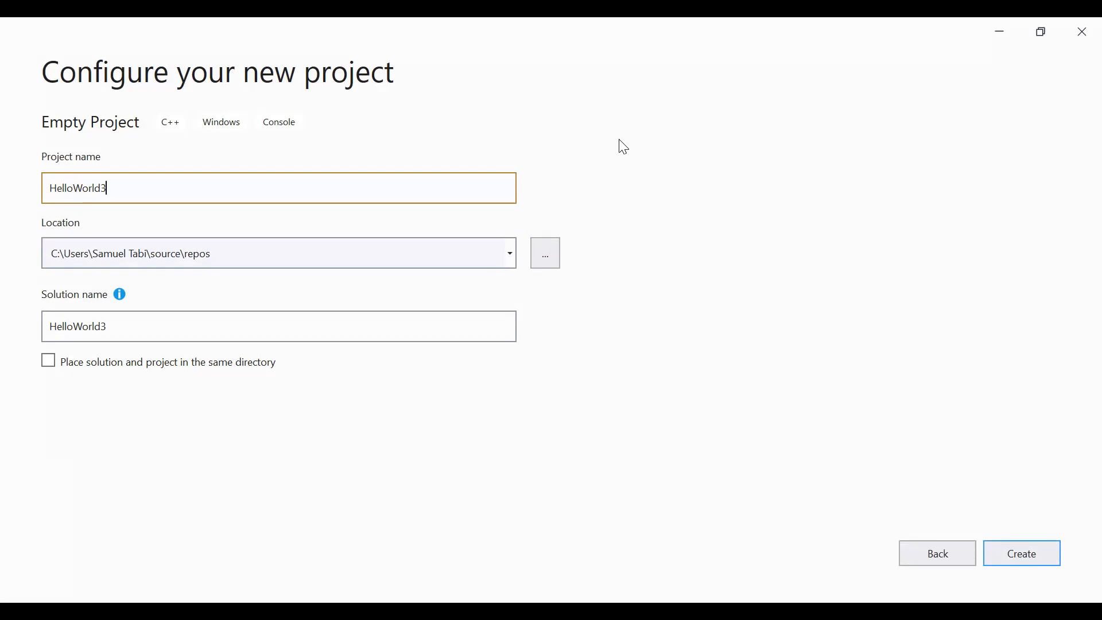
{"action": "left_click", "coordinate": [546, 252]}
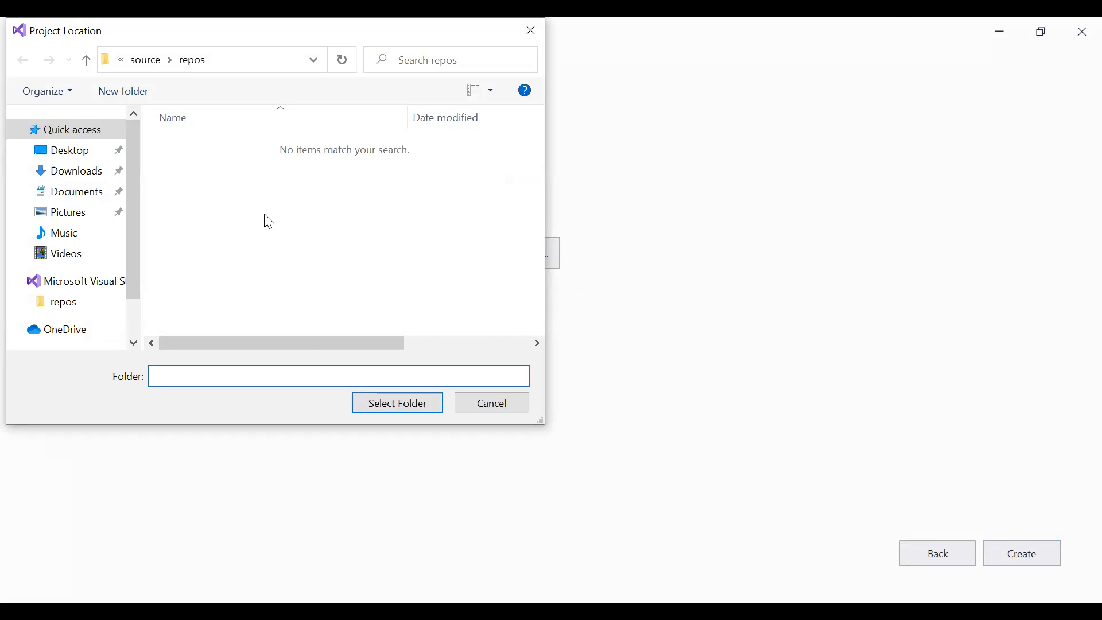
{"action": "left_click", "coordinate": [84, 197]}
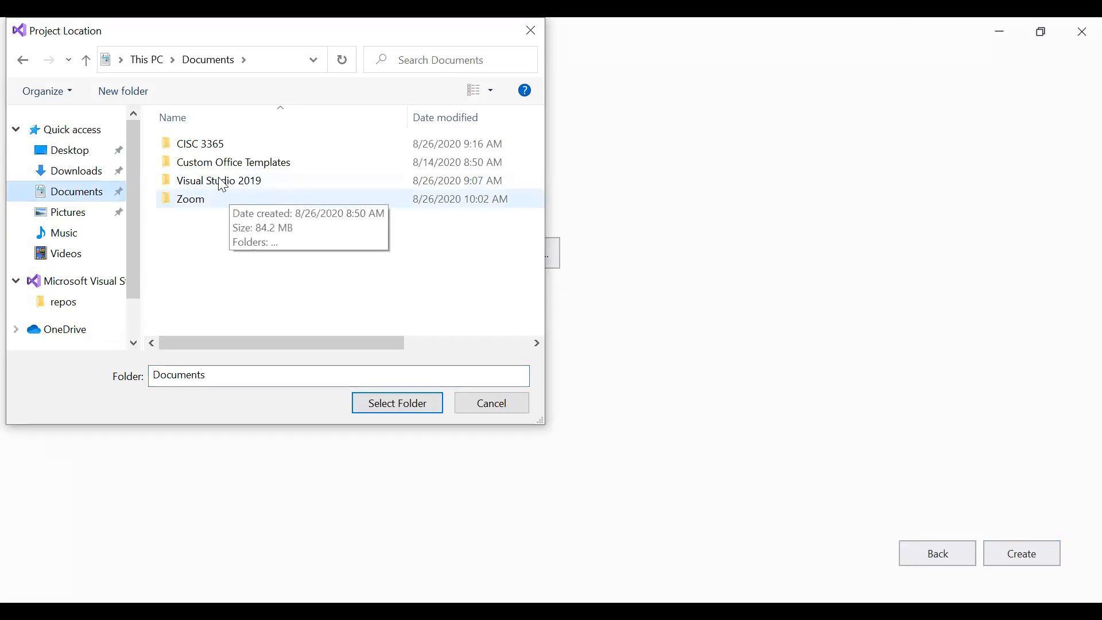
{"action": "left_click", "coordinate": [211, 150]}
{"action": "double_click", "coordinate": [211, 150]}
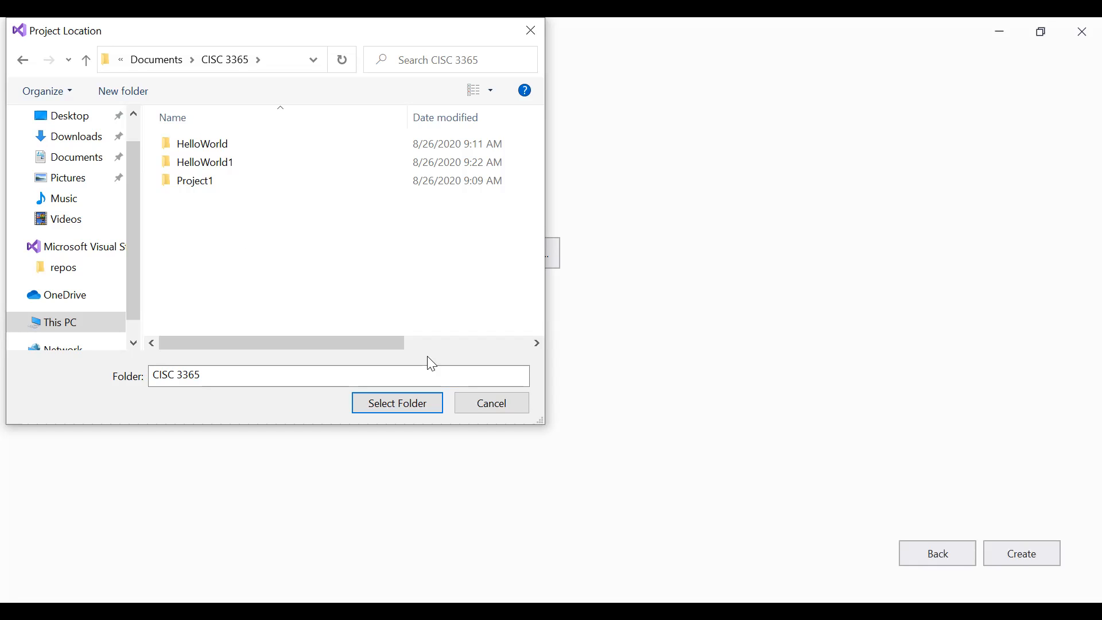
{"action": "left_click", "coordinate": [416, 410]}
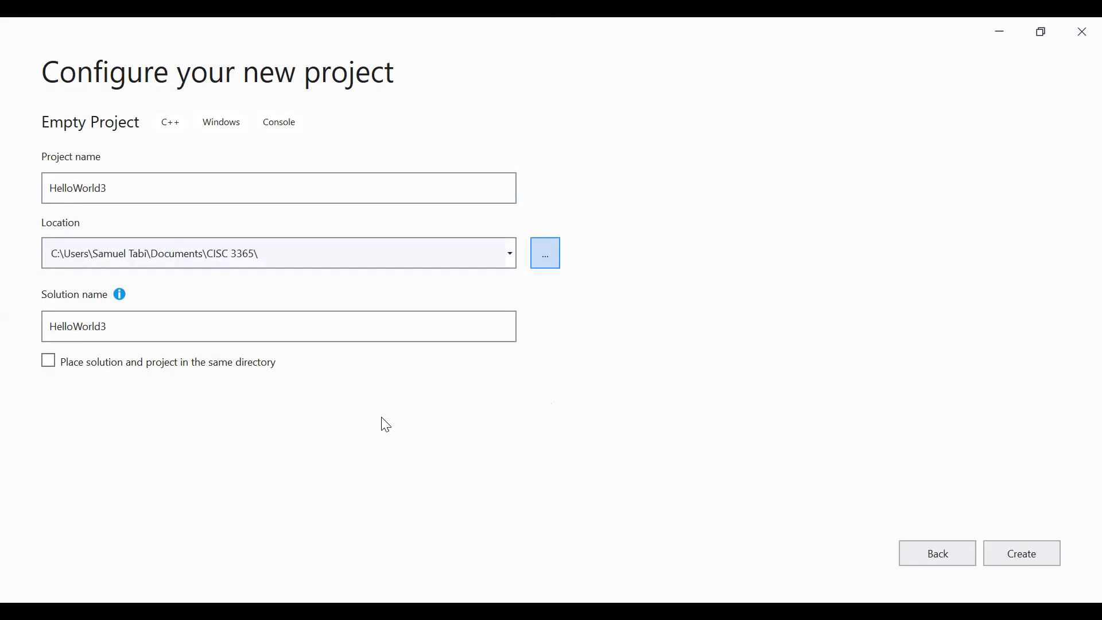
{"action": "left_click", "coordinate": [1021, 554]}
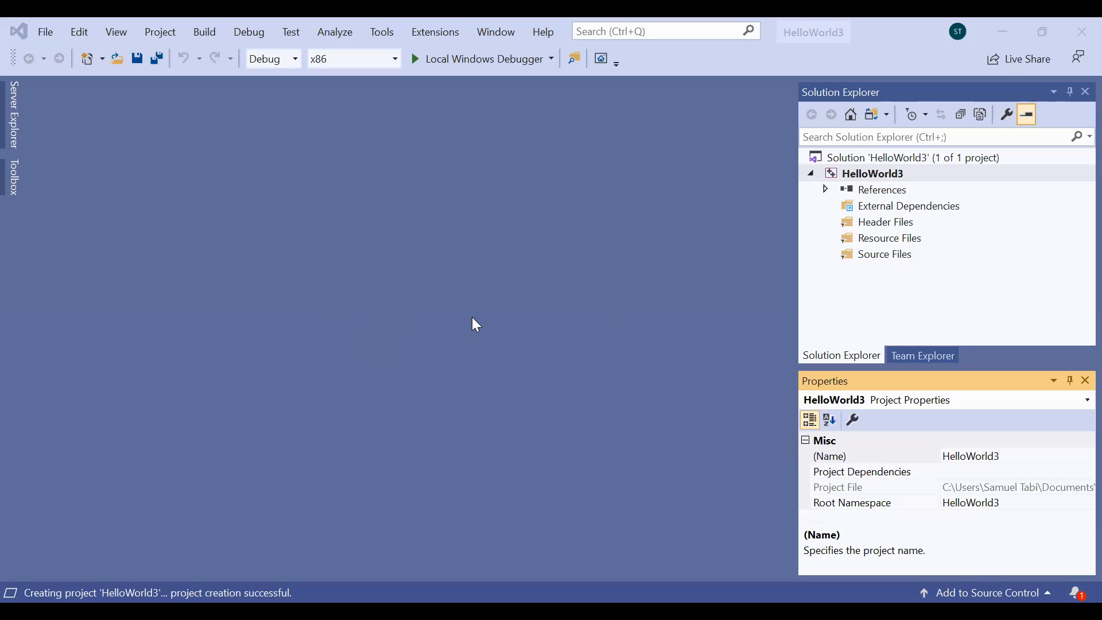
Add a new C++ File (.cpp) named HelloWorld3 to the project's Source Files
{"action": "right_click", "coordinate": [874, 258]}
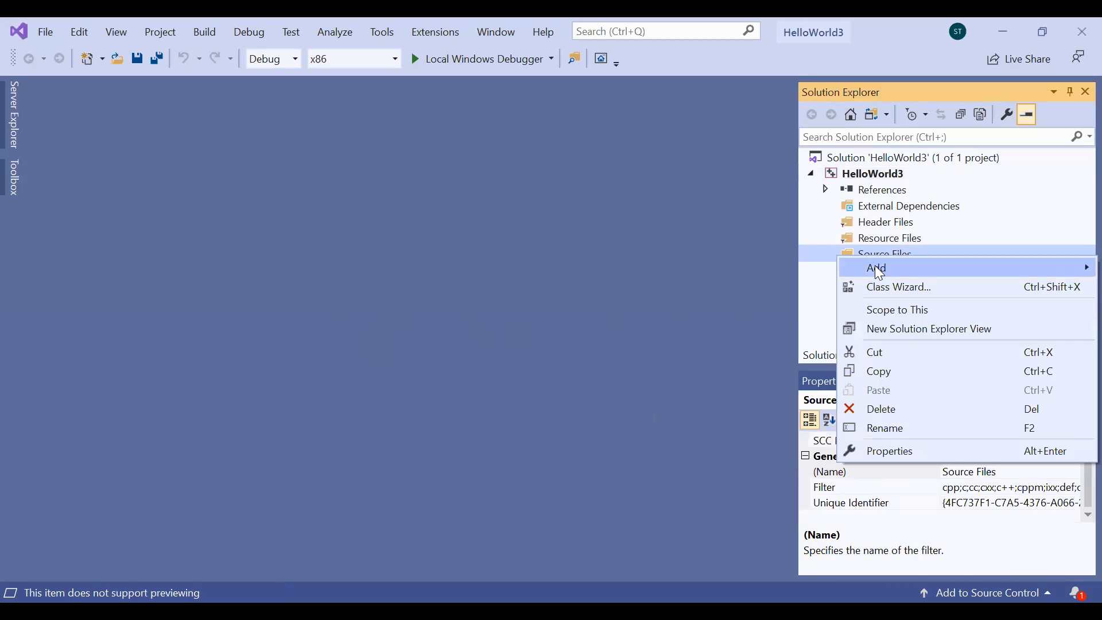
{"action": "mouse_move", "coordinate": [875, 265]}
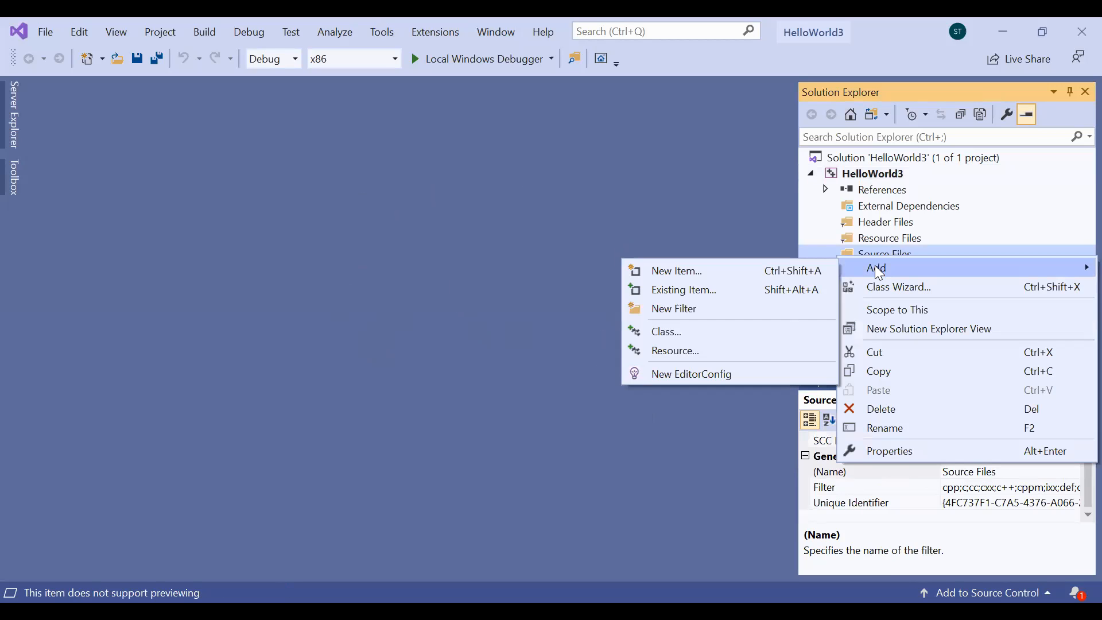
{"action": "left_click", "coordinate": [679, 272]}
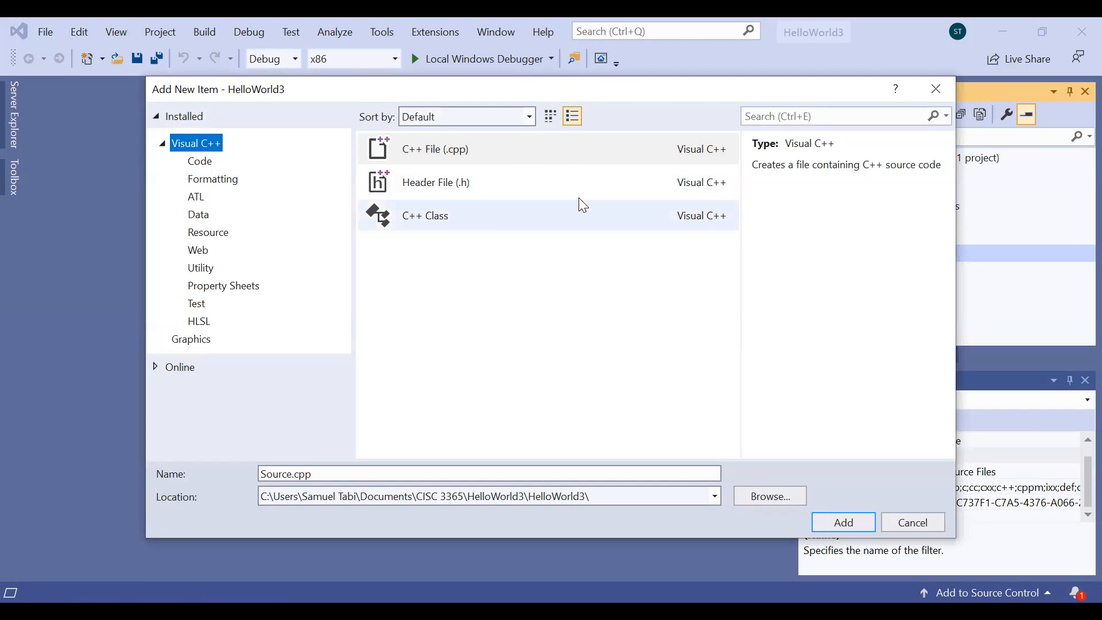
{"action": "left_click", "coordinate": [440, 157]}
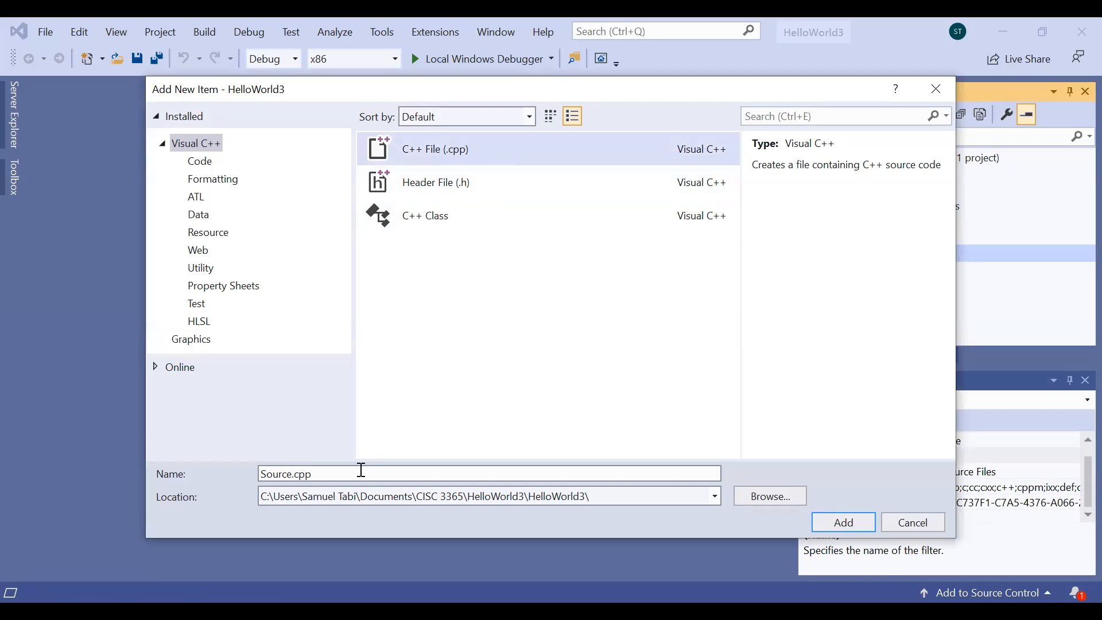
{"action": "left_click_drag", "start_coordinate": [322, 474], "coordinate": [263, 471]}
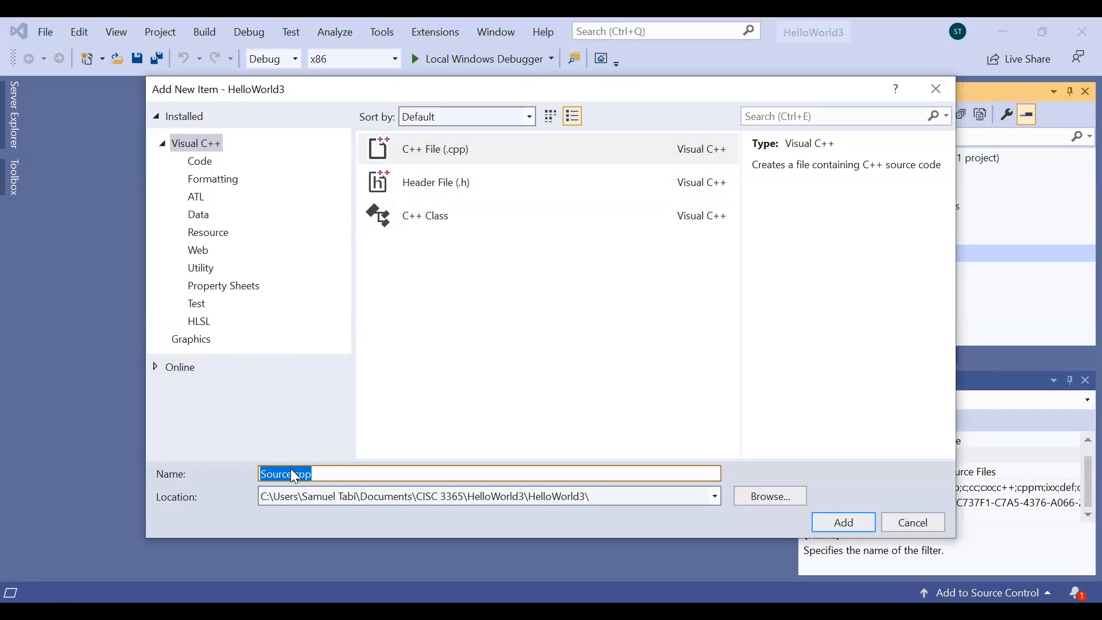
{"action": "type", "text": "Helo"}
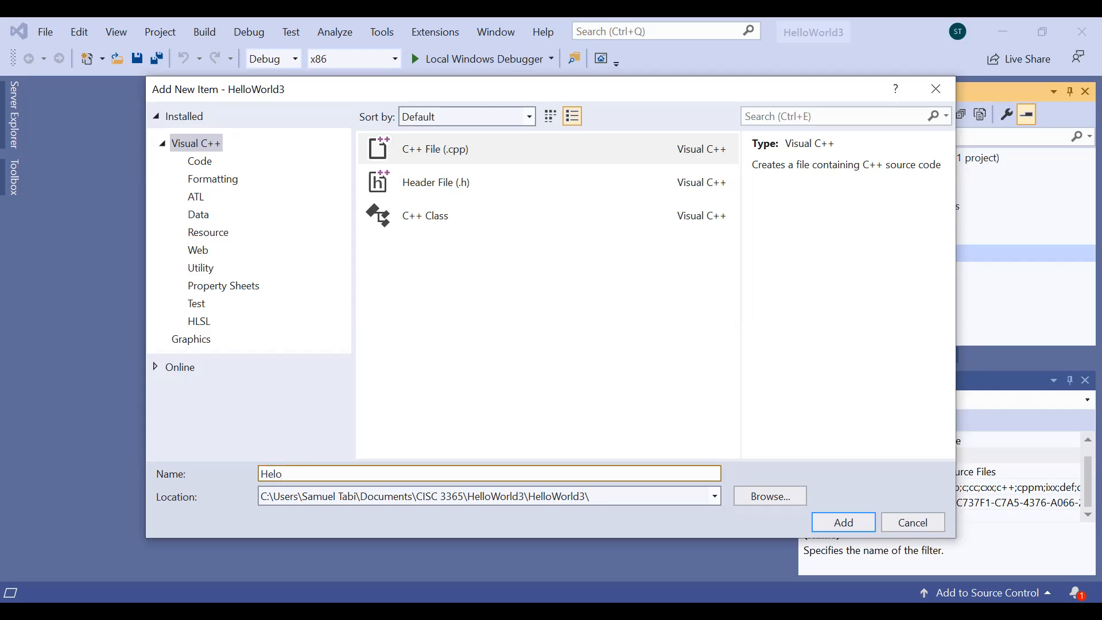
{"action": "key", "text": "BackSpace"}
{"action": "type", "text": "loWorld3"}
{"action": "left_click", "coordinate": [845, 527]}
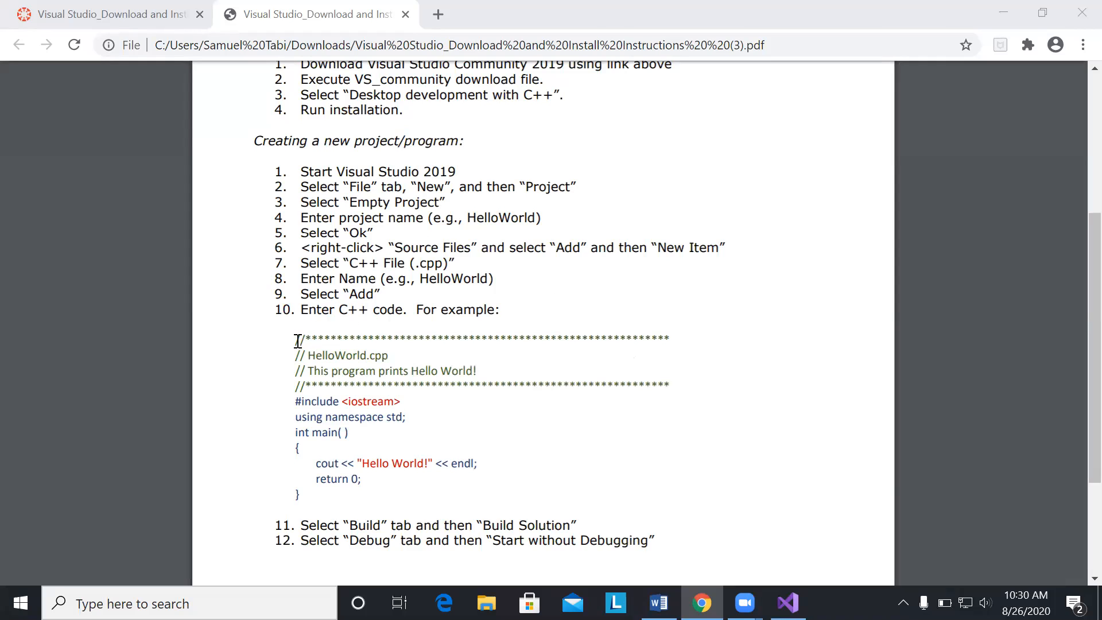
In the instructions PDF in Chrome, highlight the example C++ code under item 10 to review it
{"action": "left_click_drag", "start_coordinate": [292, 339], "coordinate": [299, 498]}
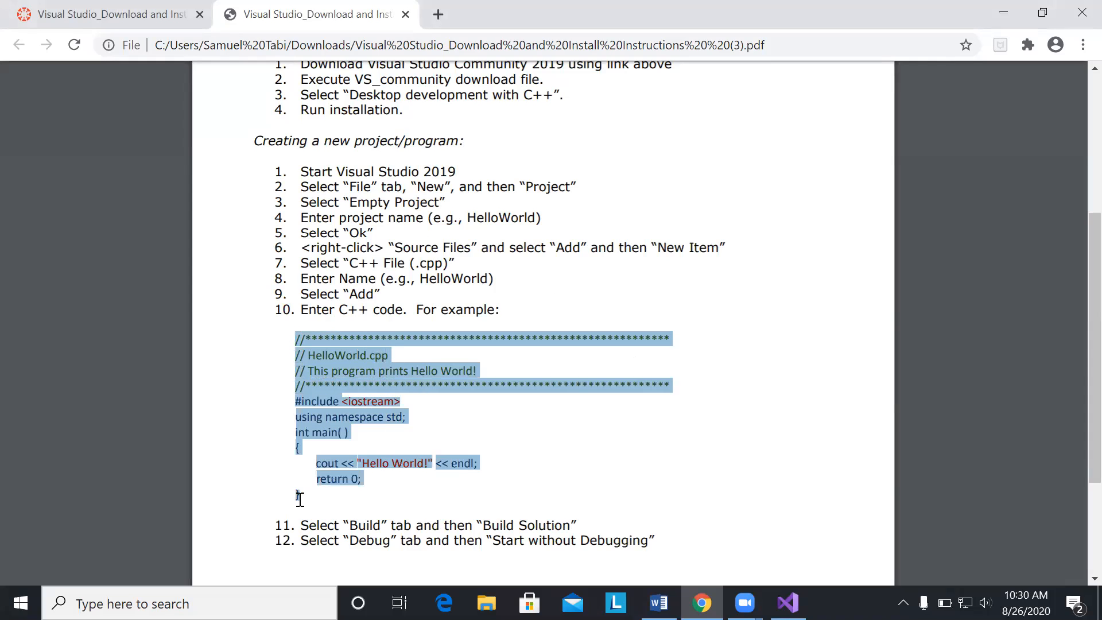
{"action": "left_click", "coordinate": [680, 490]}
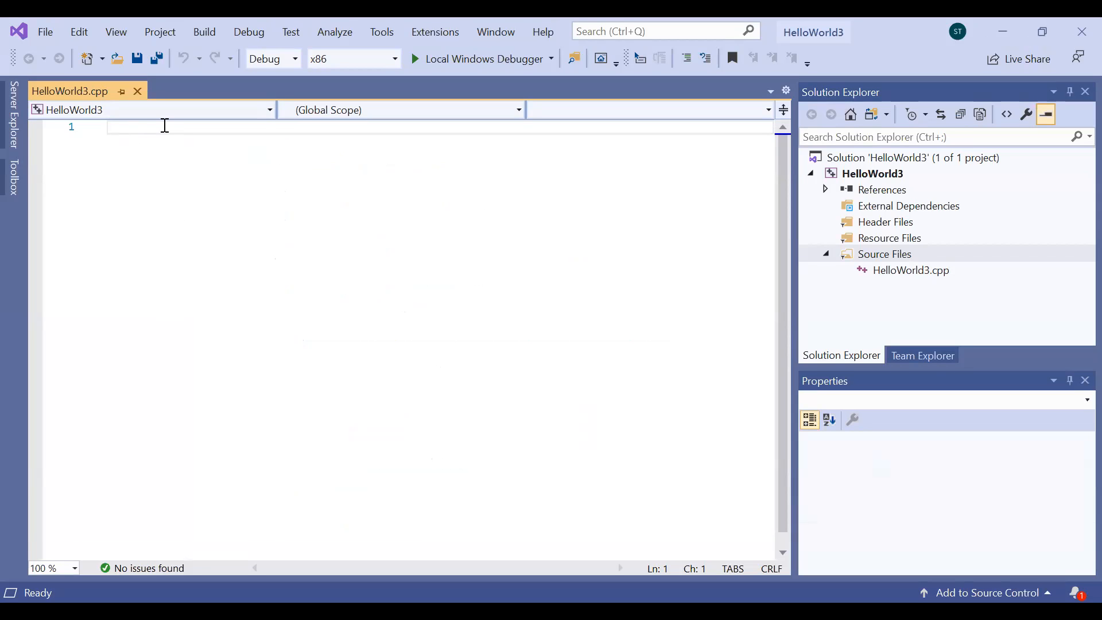
In Visual Studio, start HelloWorld3.cpp's header comment with a // line of asterisks followed by "// HelloWorld.cpp"
{"action": "type", "text": "//"}
{"action": "type", "text": "************************************************************"}
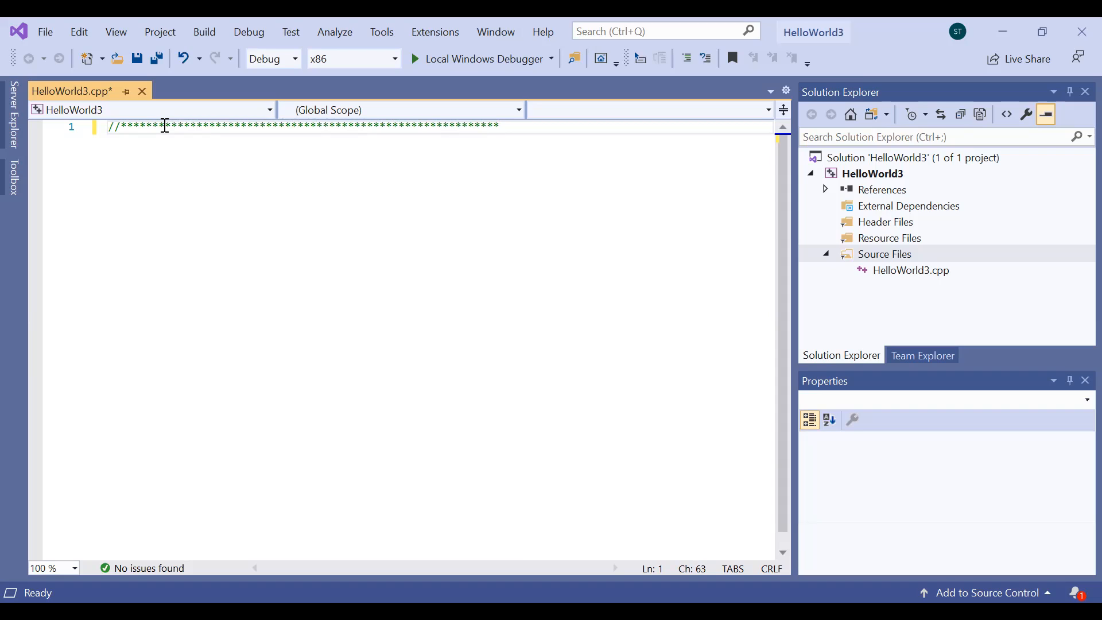
{"action": "key", "text": "Return"}
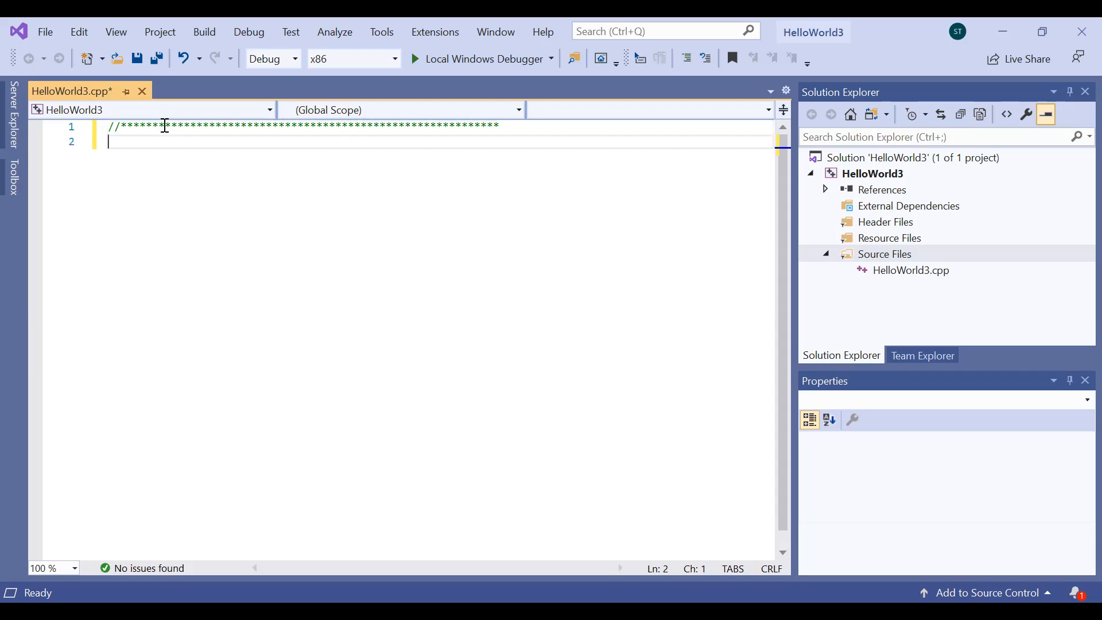
{"action": "type", "text": "// HelloWorld"}
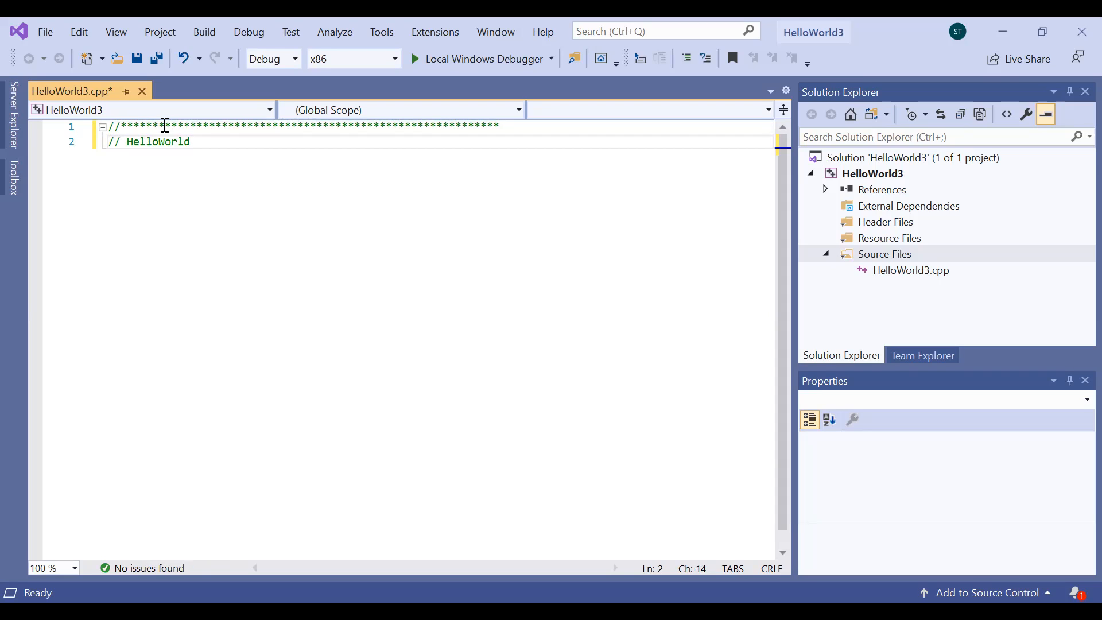
{"action": "type", "text": ".cpp"}
{"action": "key", "text": "Return"}
Add the comment "// This program prints Hello World!" and close the header with another // line of asterisks
{"action": "type", "text": "//"}
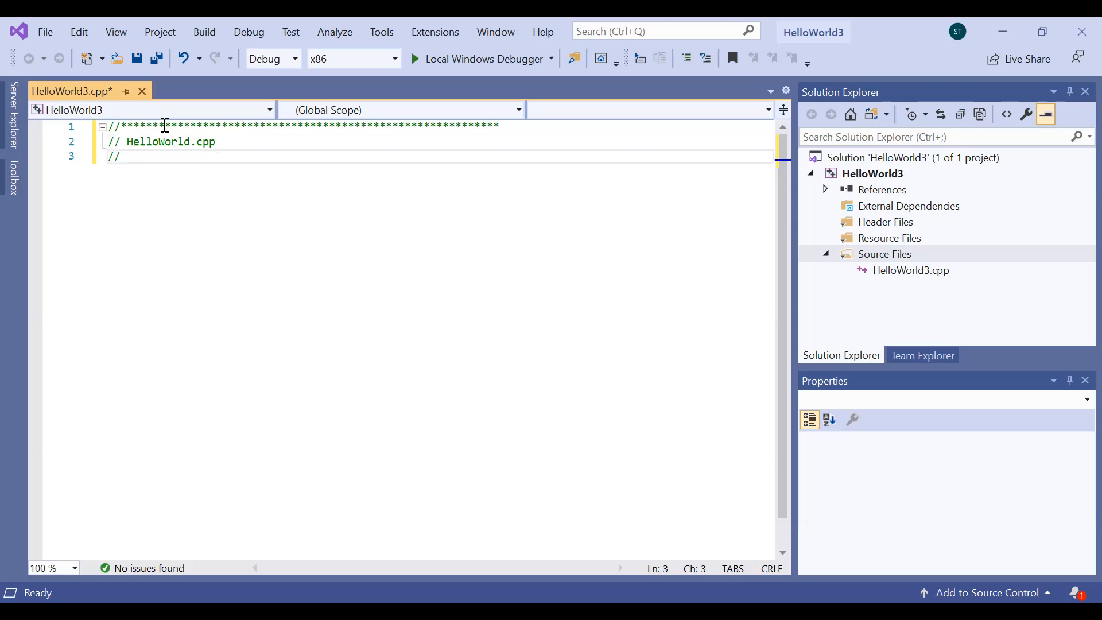
{"action": "type", "text": " This program"}
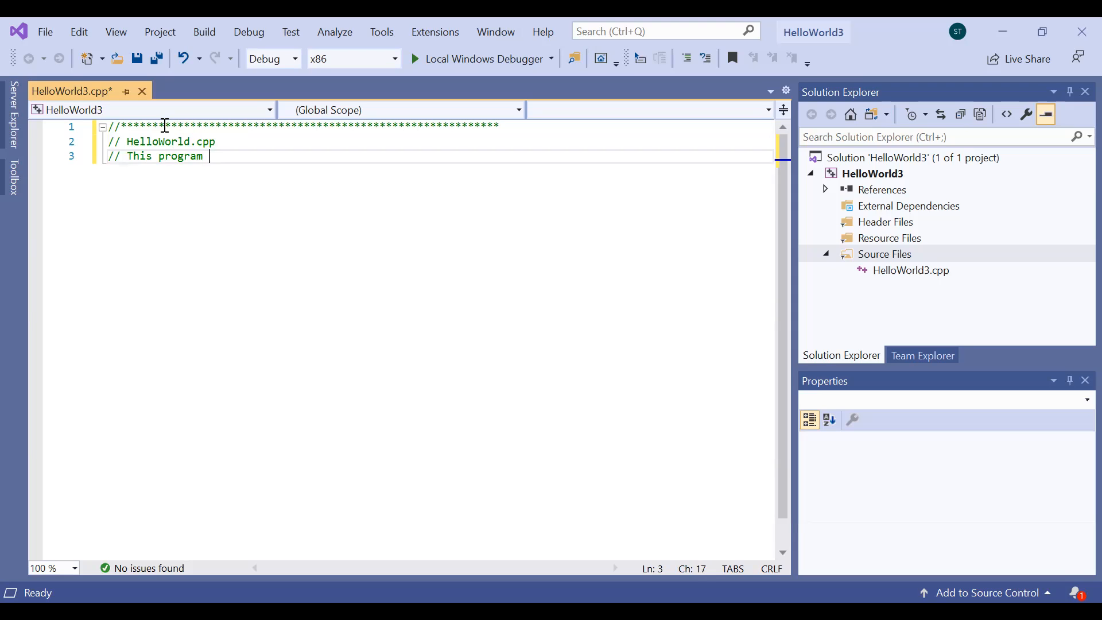
{"action": "type", "text": " prints Hello World"}
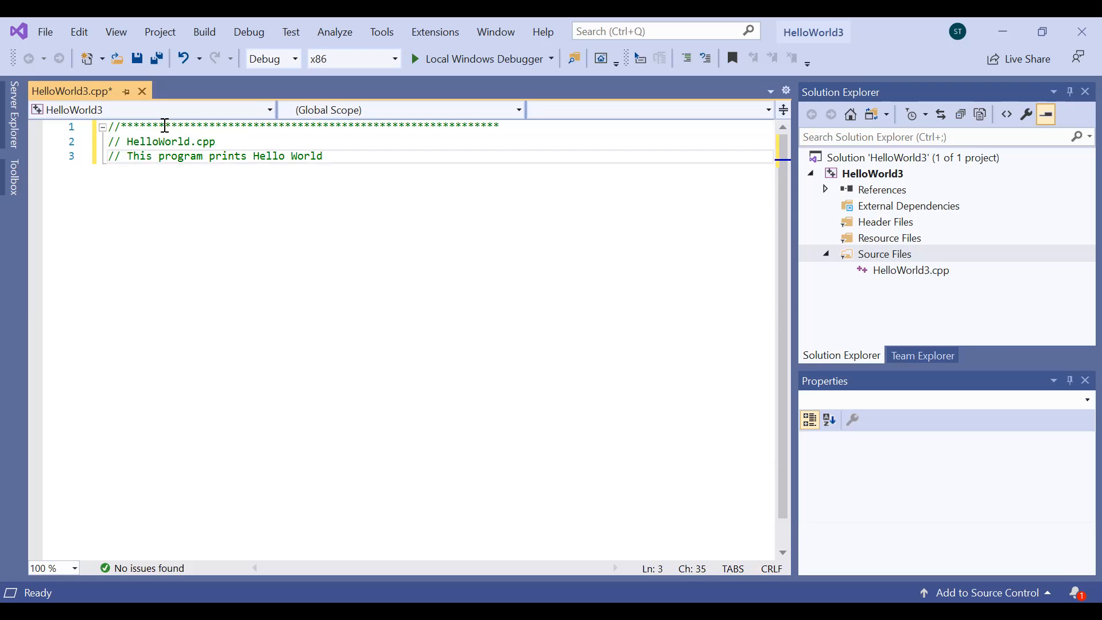
{"action": "type", "text": "!"}
{"action": "key", "text": "Return"}
{"action": "type", "text": "//"}
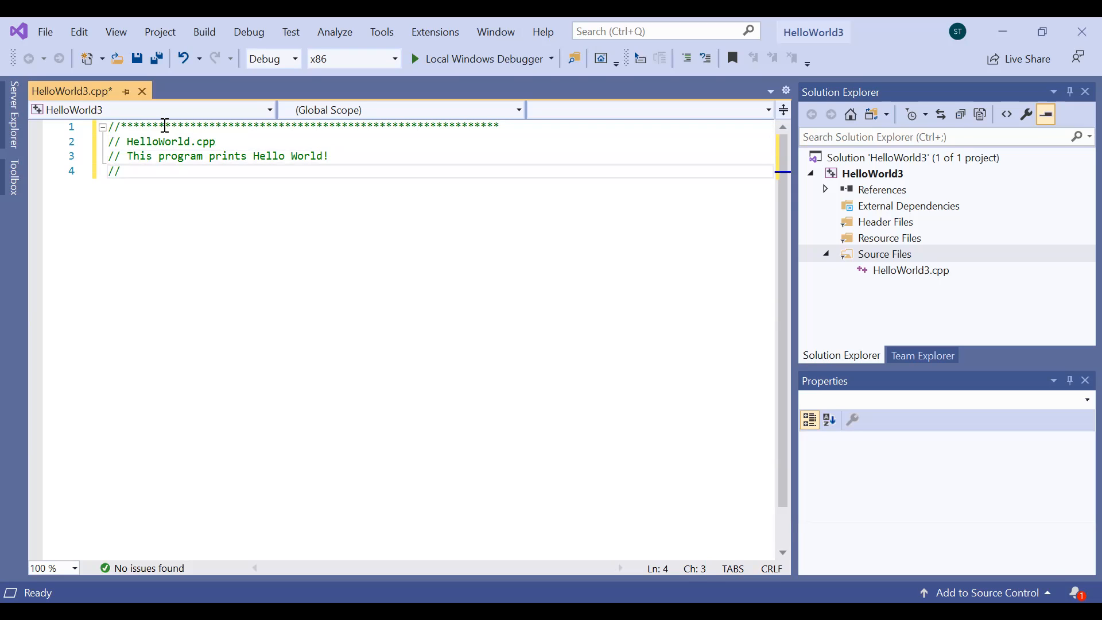
{"action": "type", "text": "************************************************************"}
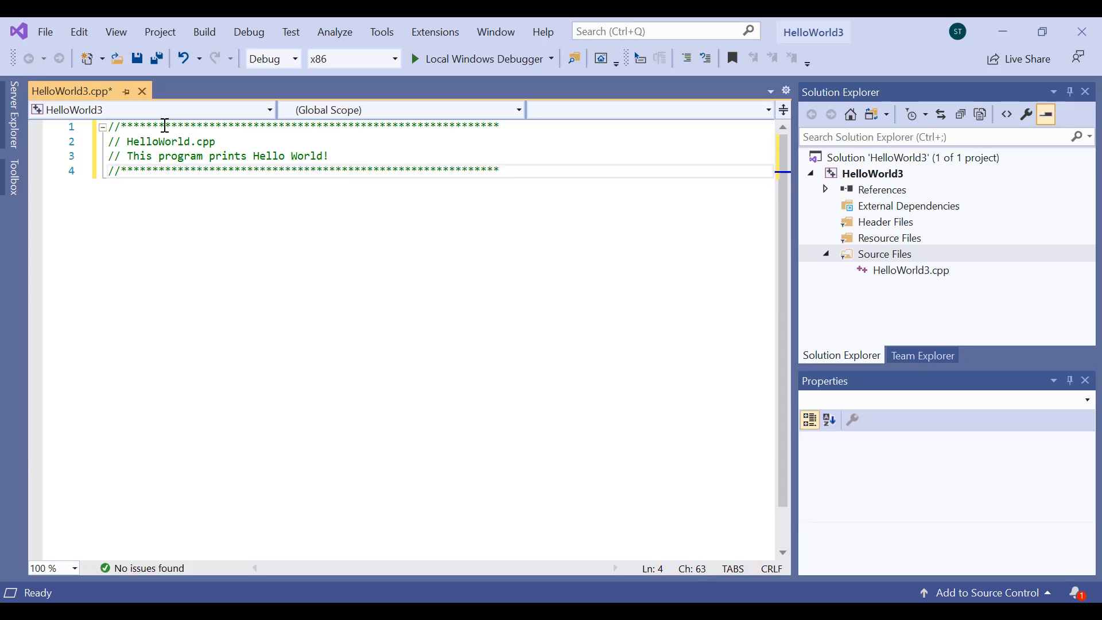
{"action": "key", "text": "Return"}
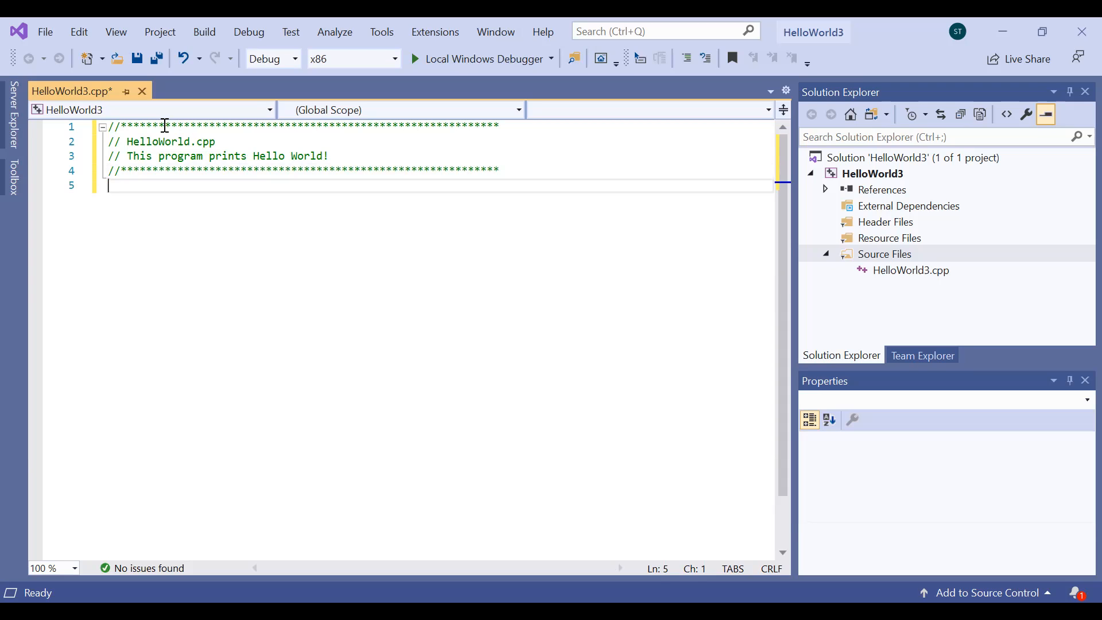
Add the directive #include<iostream> below the header comment
{"action": "type", "text": "#"}
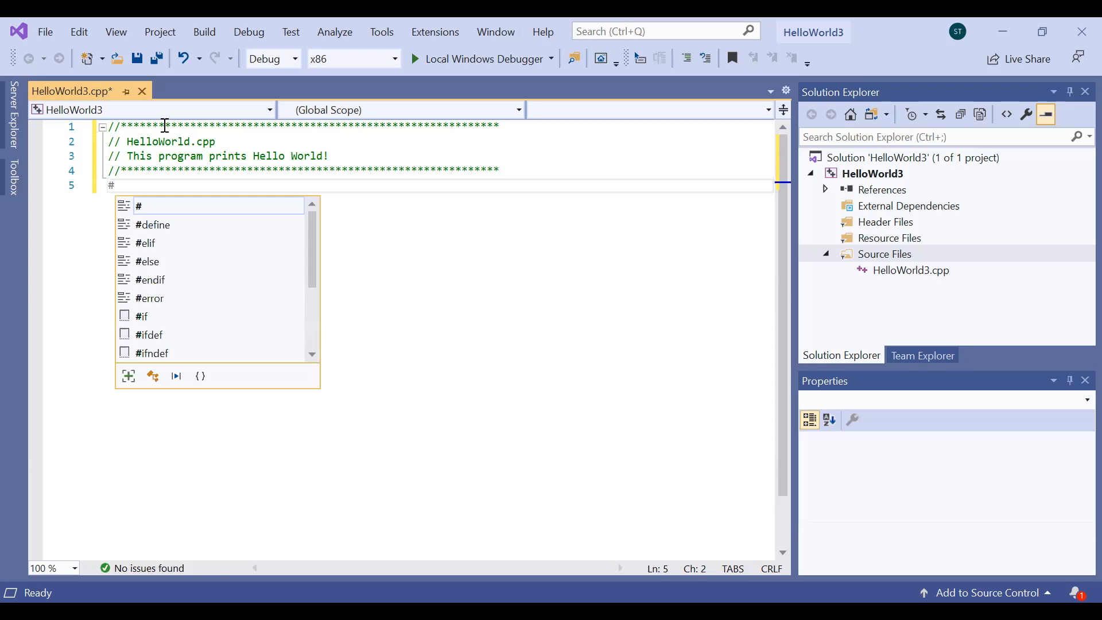
{"action": "type", "text": "inc"}
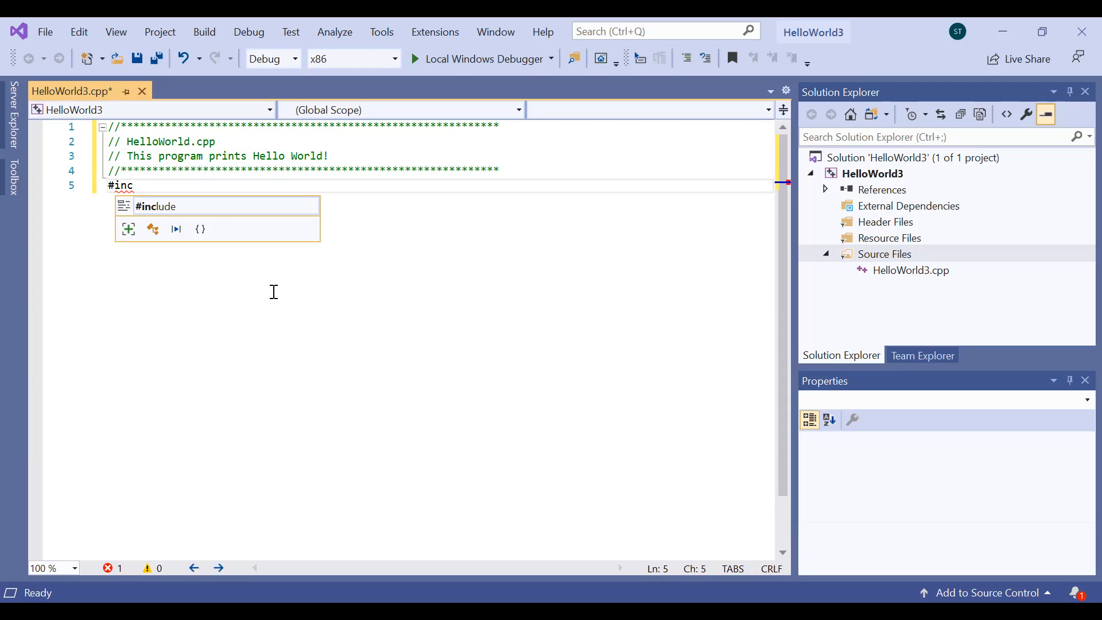
{"action": "double_click", "coordinate": [166, 211]}
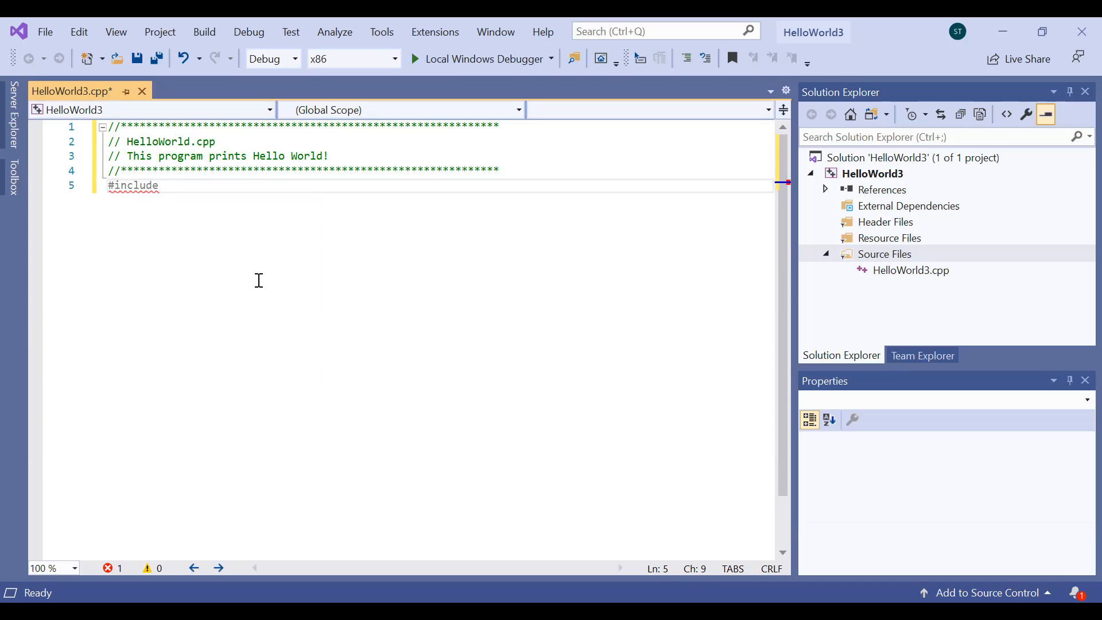
{"action": "type", "text": "<io"}
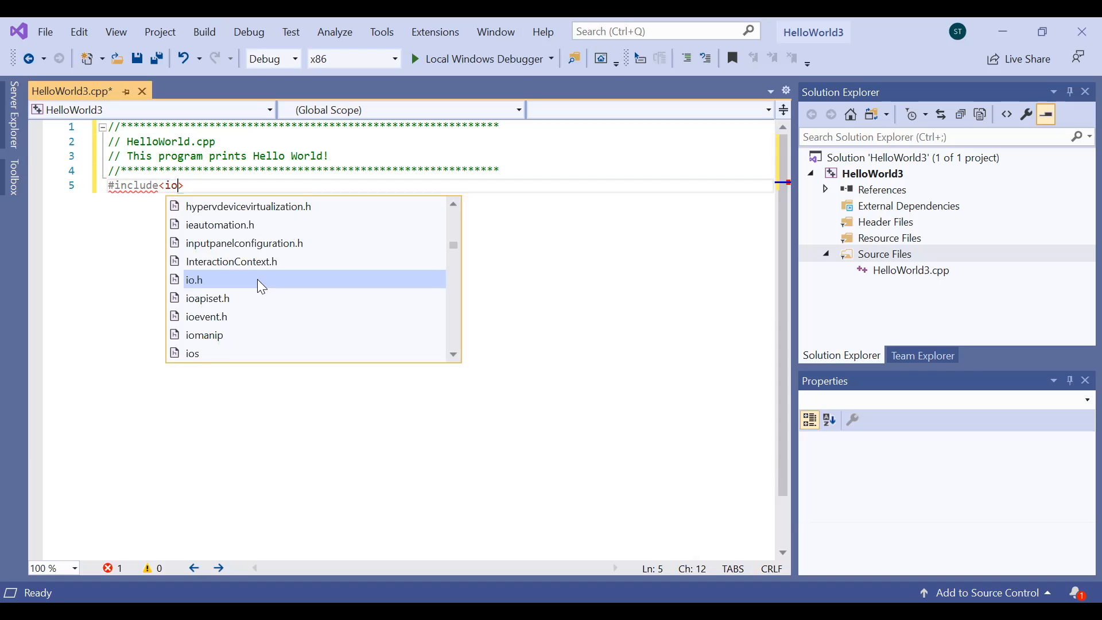
{"action": "type", "text": "stream"}
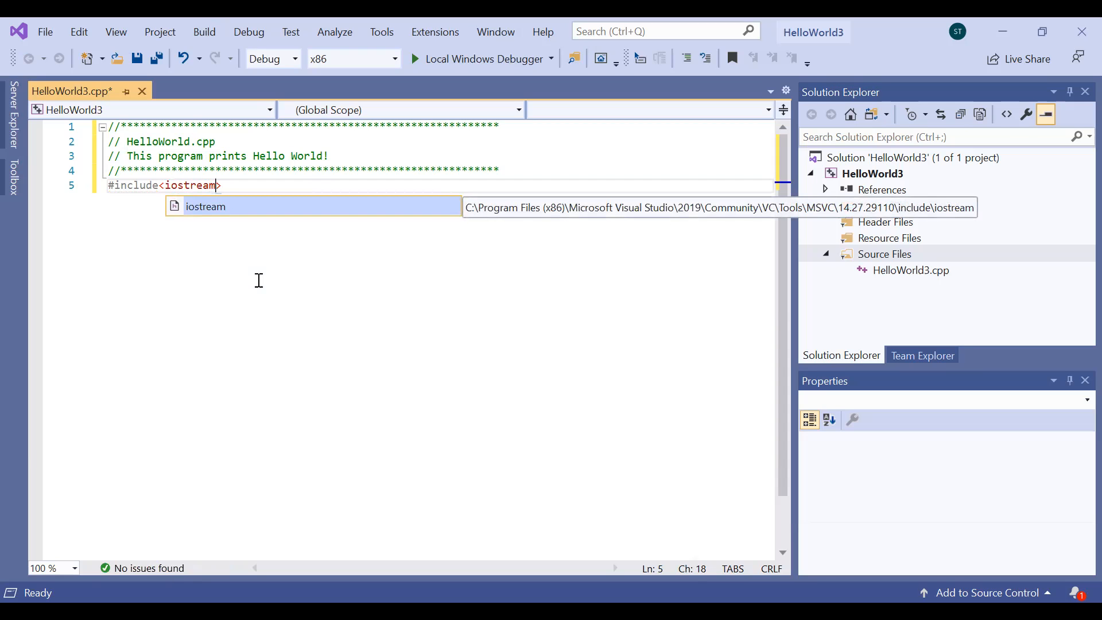
{"action": "type", "text": ">"}
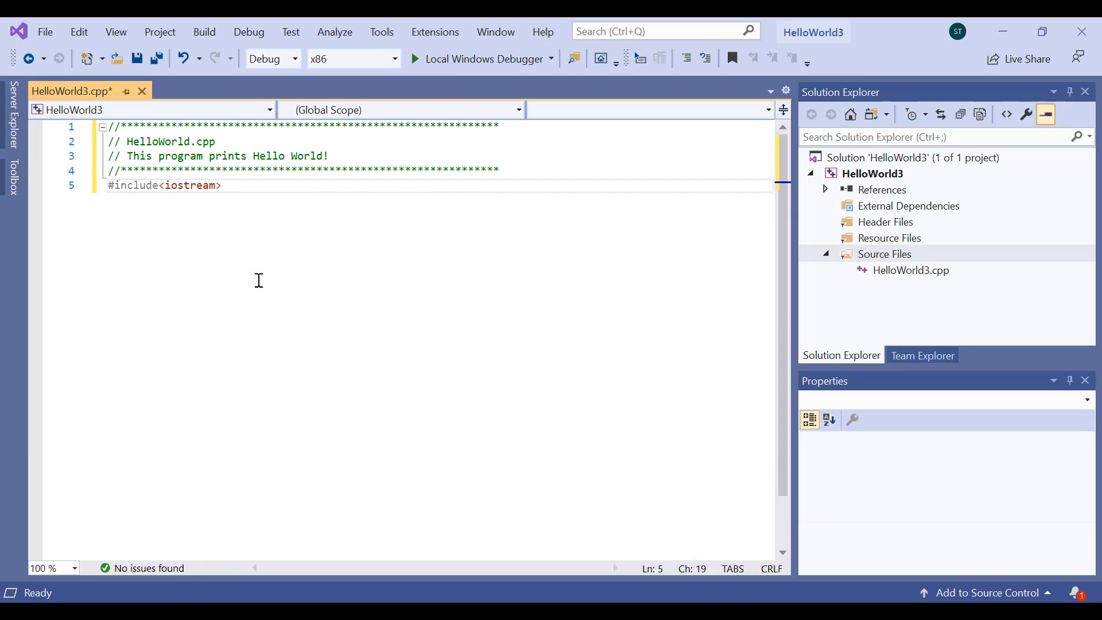
Add the line "using namespace std;" below the #include<iostream> directive
{"action": "key", "text": "Return"}
{"action": "type", "text": "using n"}
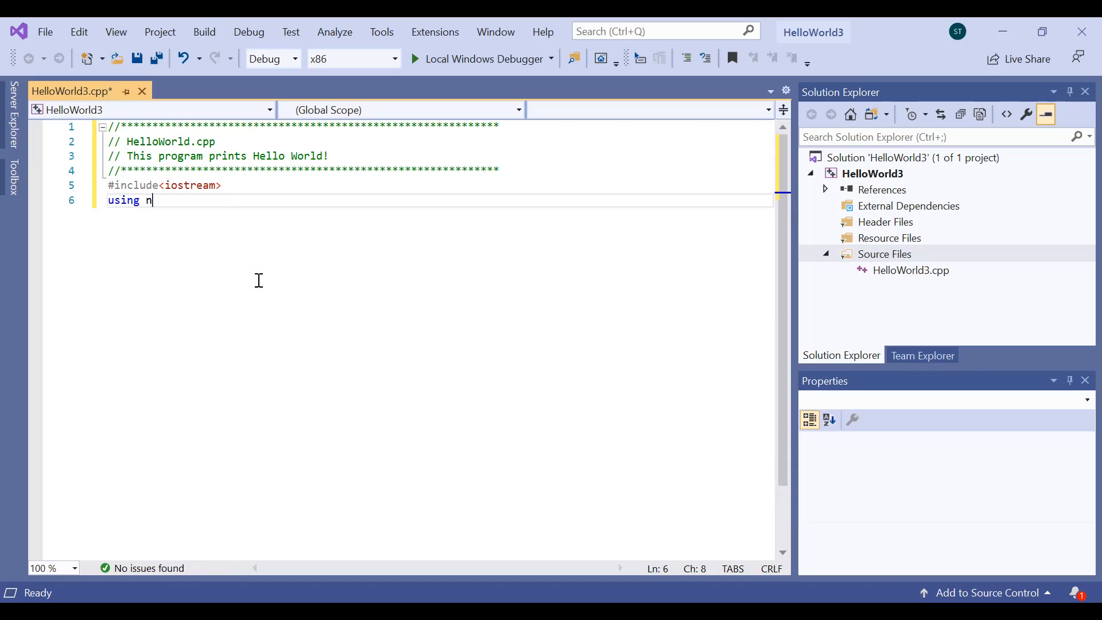
{"action": "type", "text": "ame"}
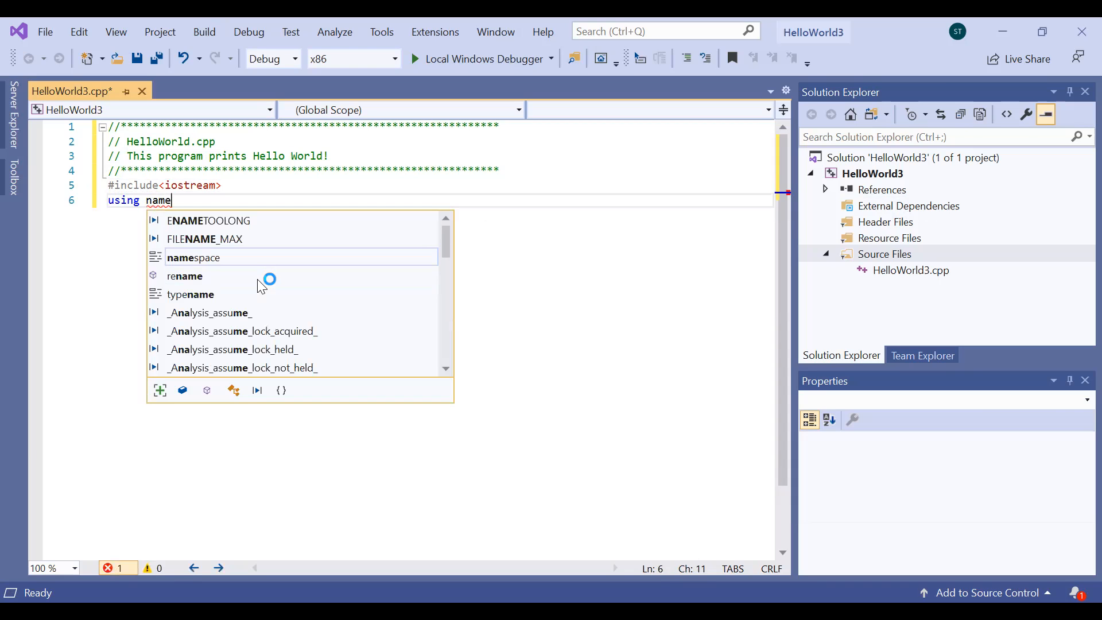
{"action": "type", "text": "space"}
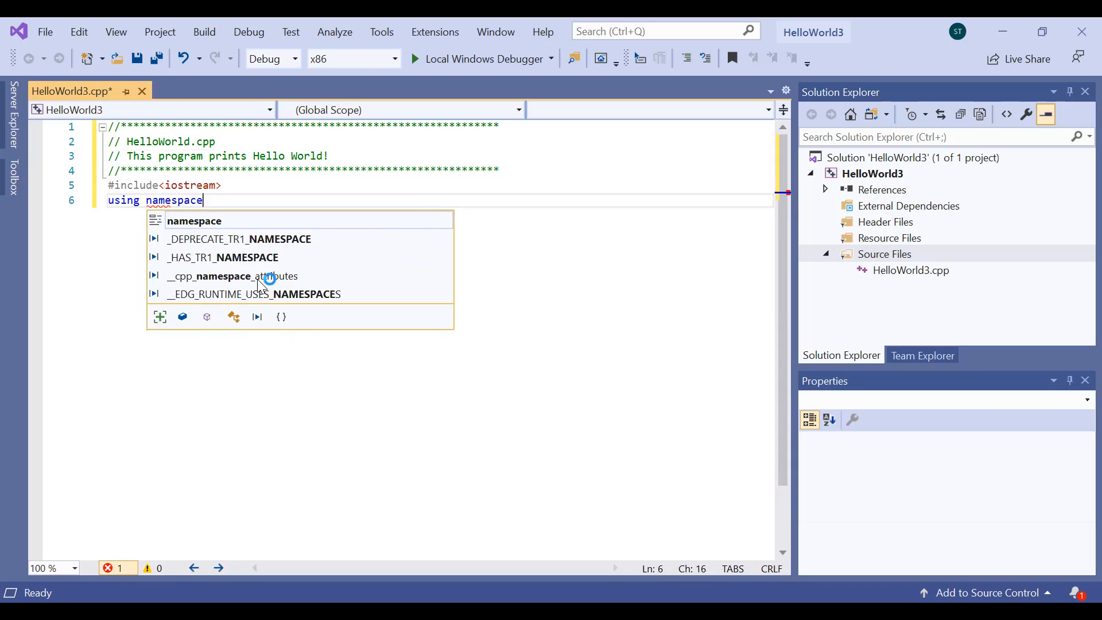
{"action": "type", "text": " st"}
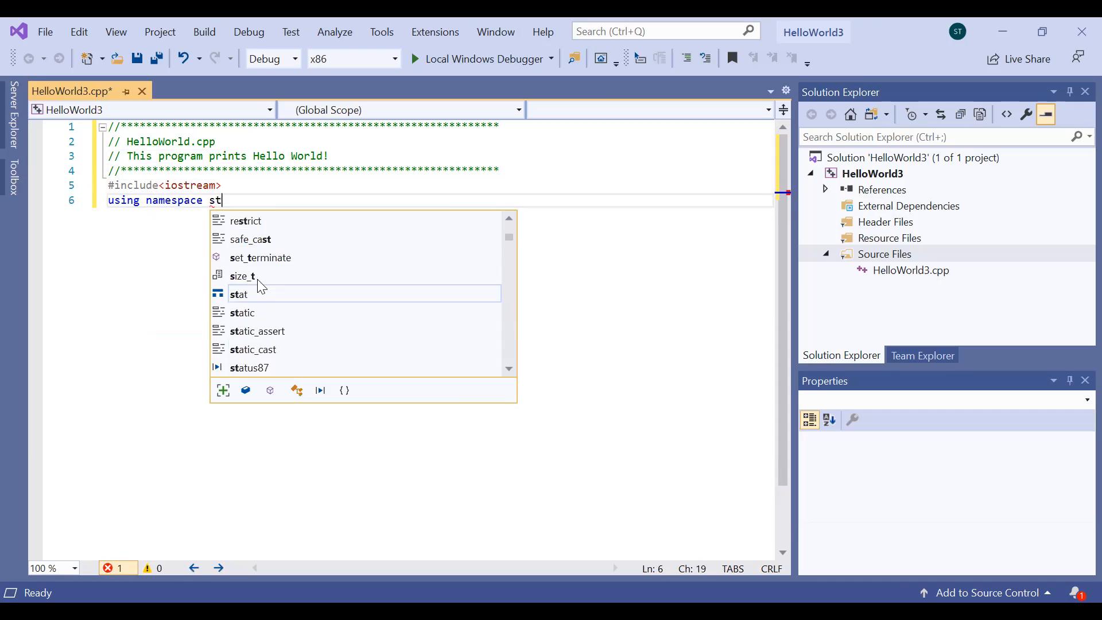
{"action": "type", "text": "d;"}
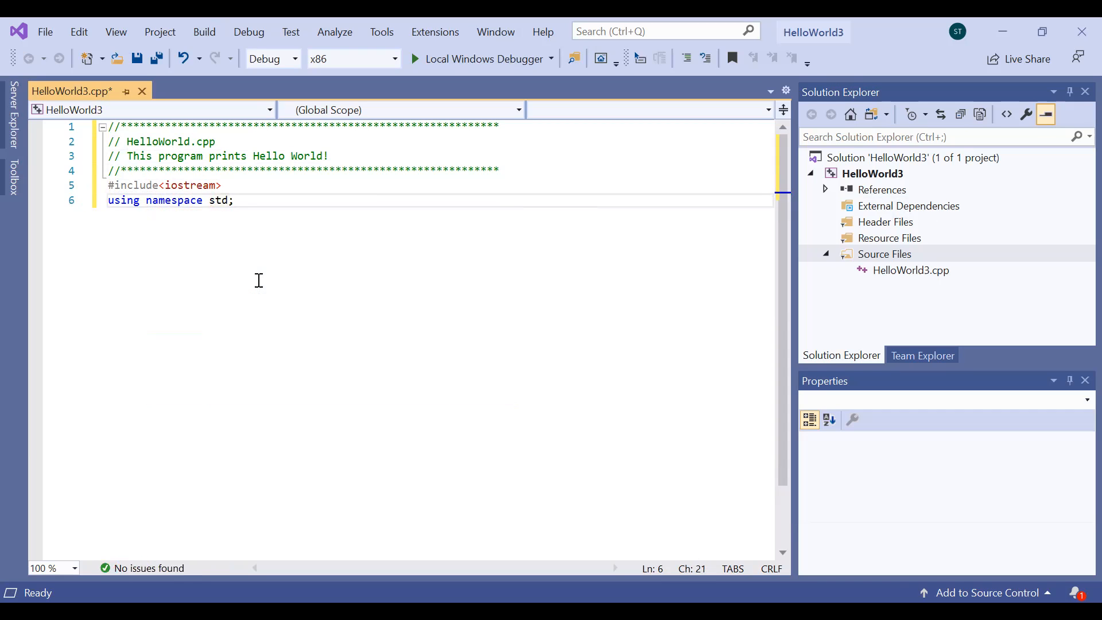
Add the function header "int main()" below the using line, with an empty body between braces on separate lines
{"action": "key", "text": "Return"}
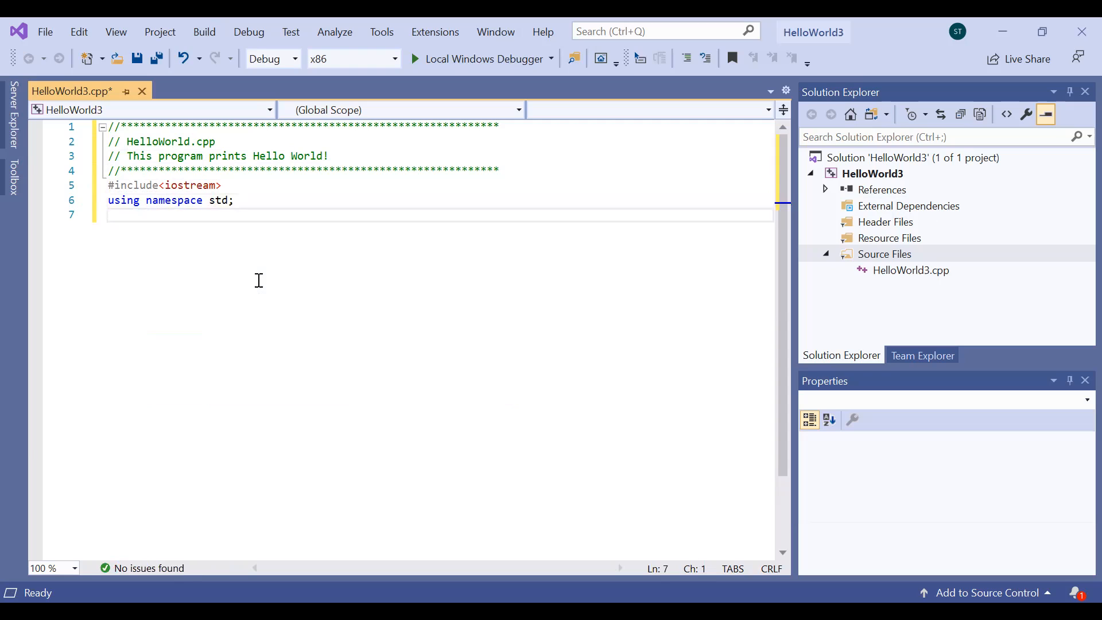
{"action": "type", "text": "int main"}
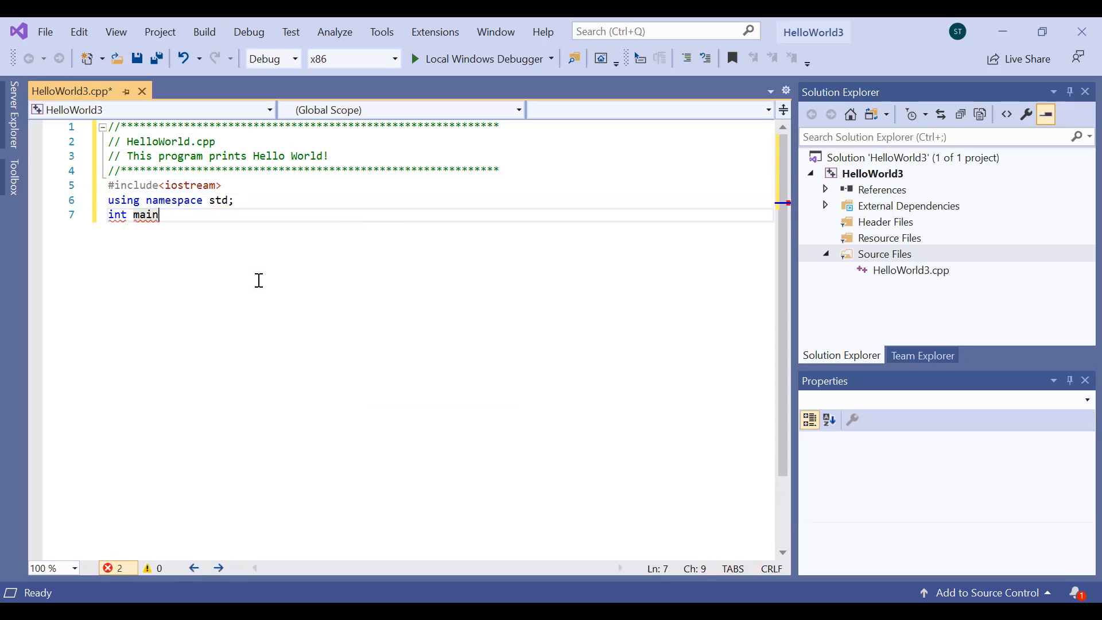
{"action": "type", "text": "()"}
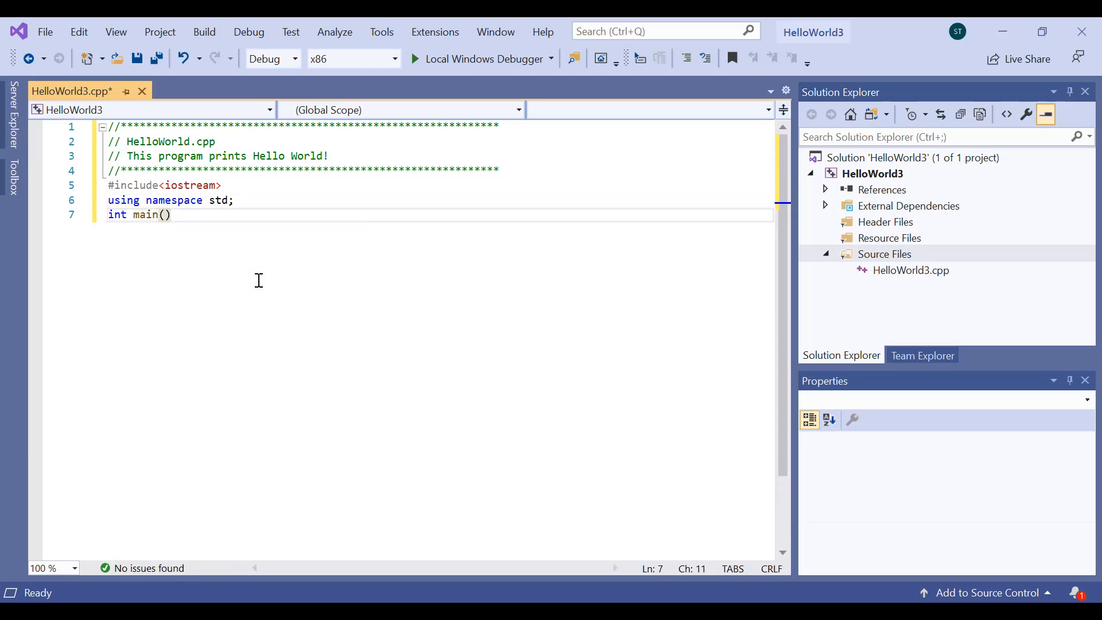
{"action": "key", "text": "Return"}
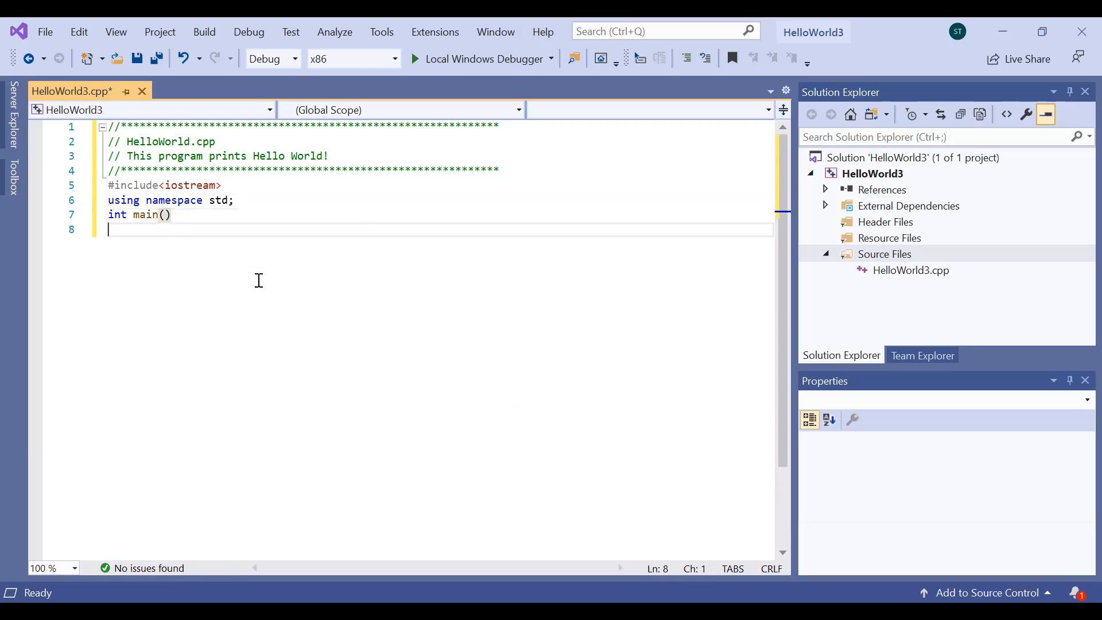
{"action": "key", "text": "Tab"}
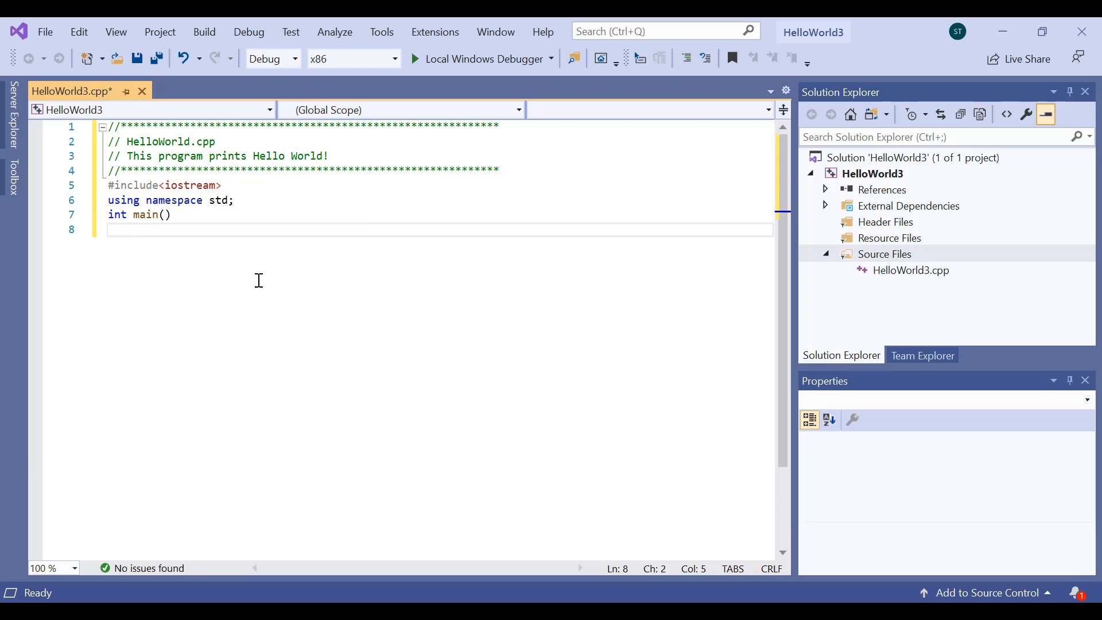
{"action": "key", "text": "BackSpace"}
{"action": "type", "text": "{"}
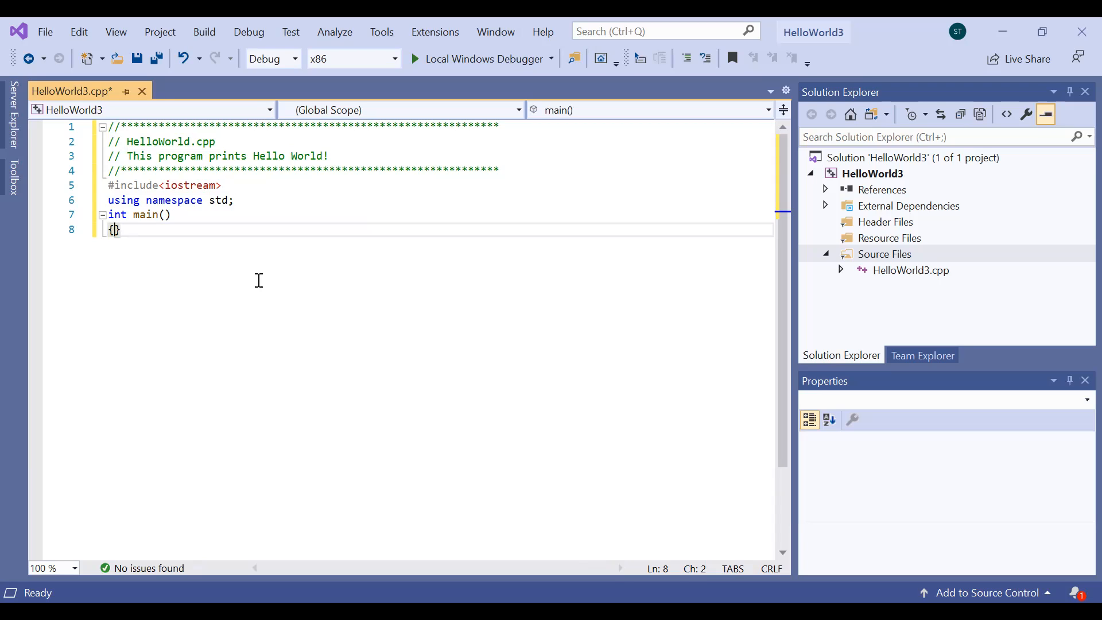
{"action": "key", "text": "Return"}
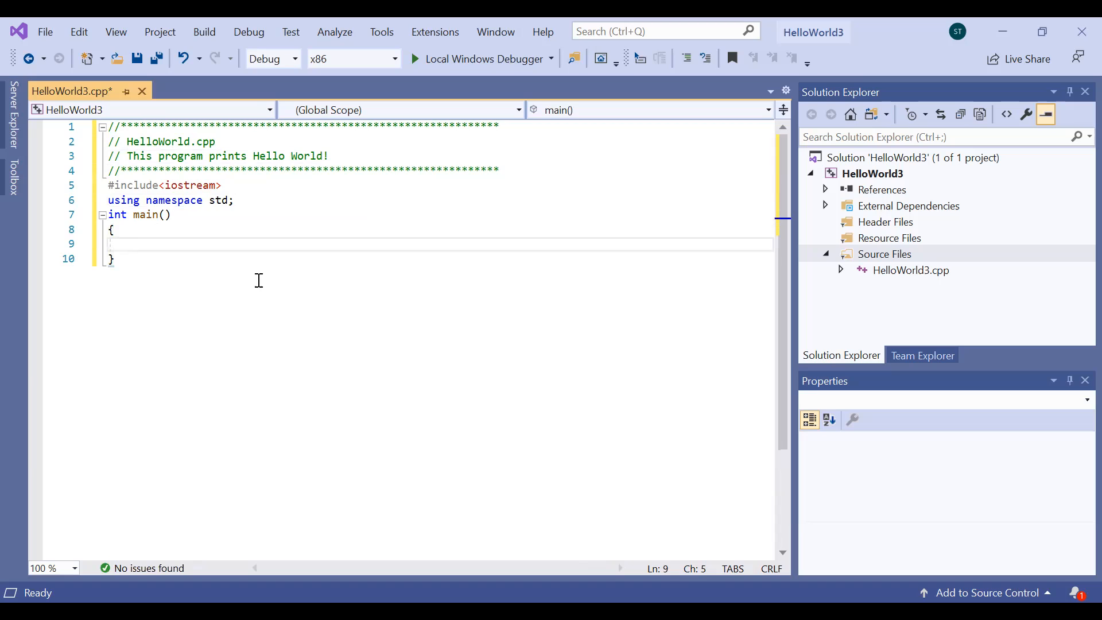
Inside main, write the statement cout << "Hello World!" << endl;
{"action": "type", "text": "cout"}
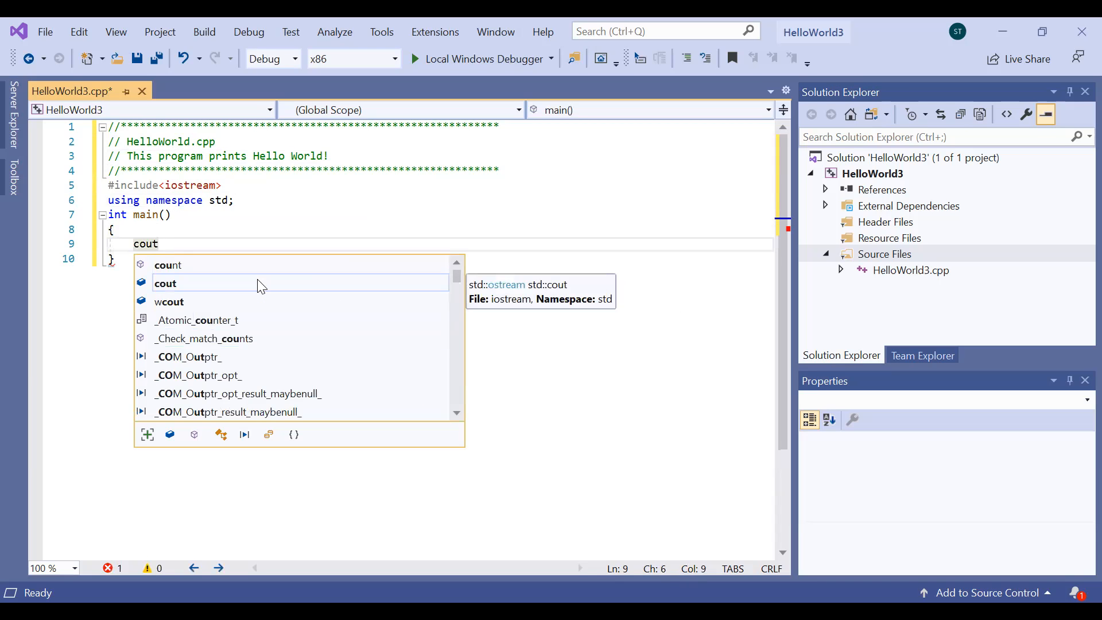
{"action": "type", "text": " <<"}
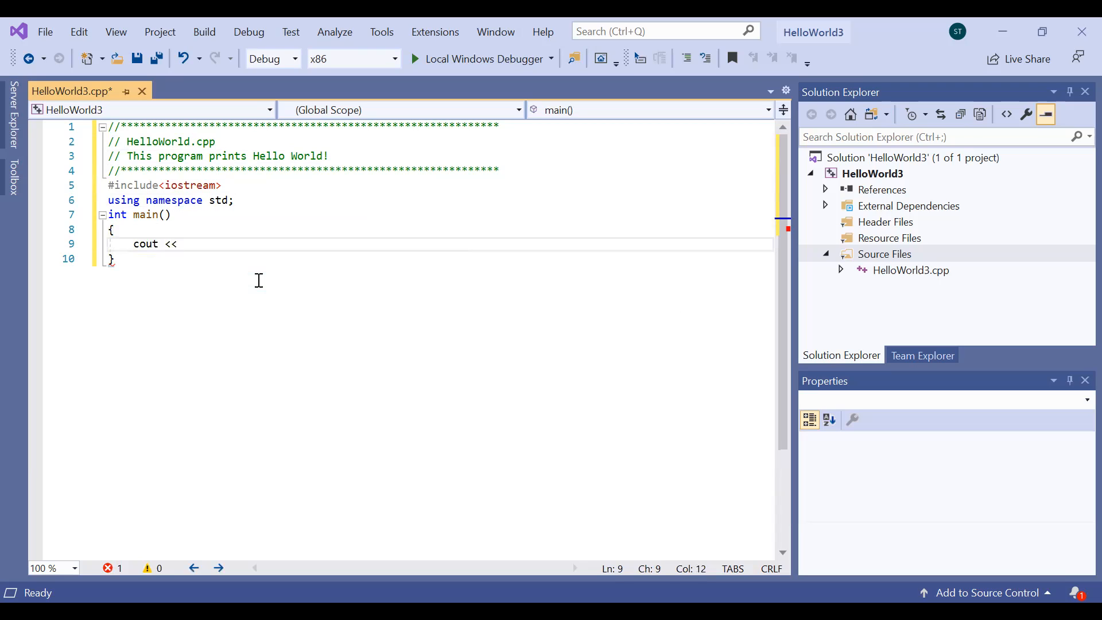
{"action": "type", "text": "\"He"}
{"action": "type", "text": "llo"}
{"action": "type", "text": " Worl"}
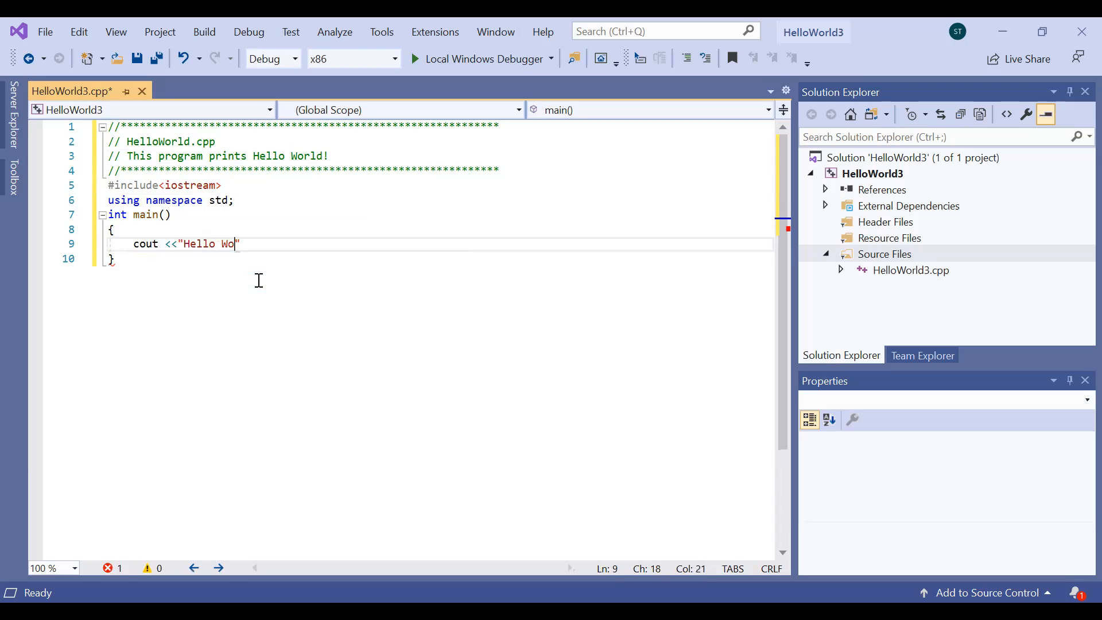
{"action": "type", "text": "d!"}
{"action": "type", "text": "<< end"}
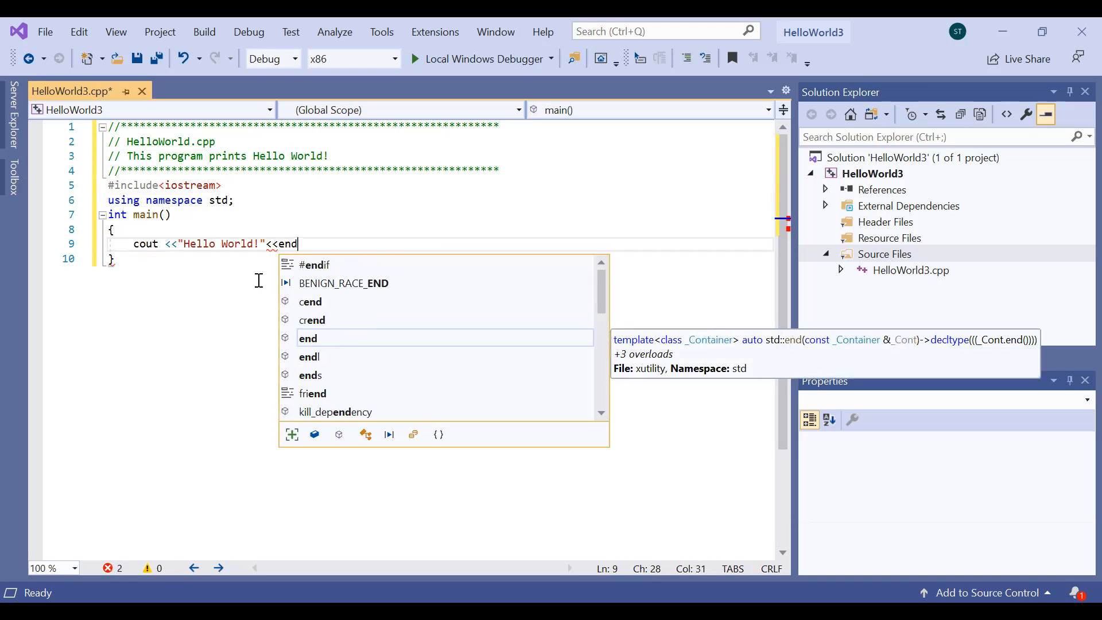
{"action": "type", "text": "l;"}
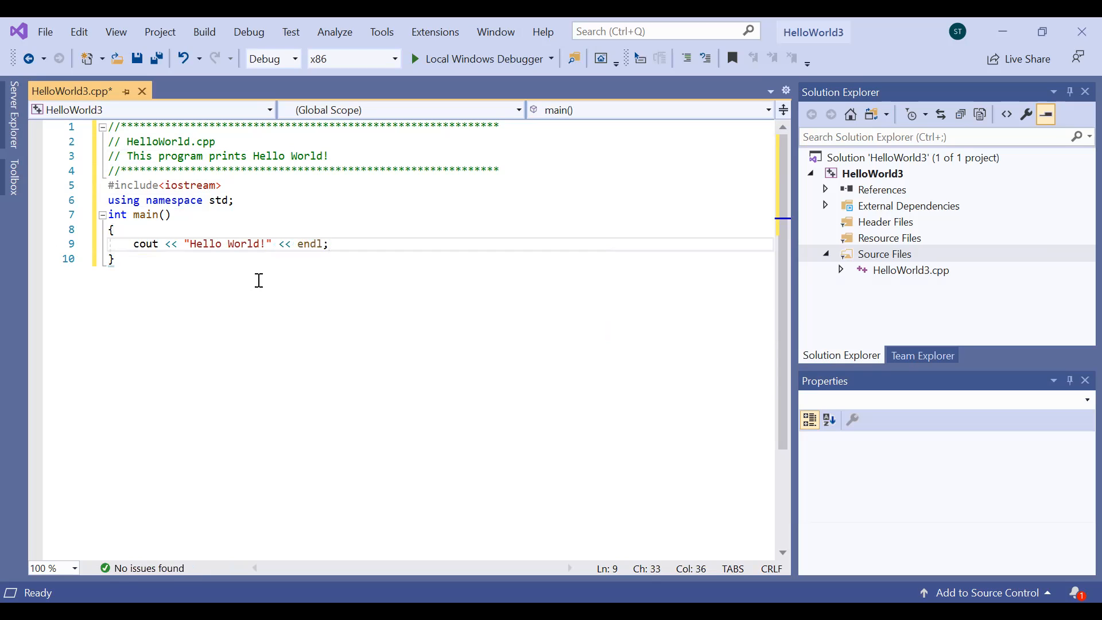
End the main function with the statement "return 0;" on a new line after the cout statement
{"action": "key", "text": "Return"}
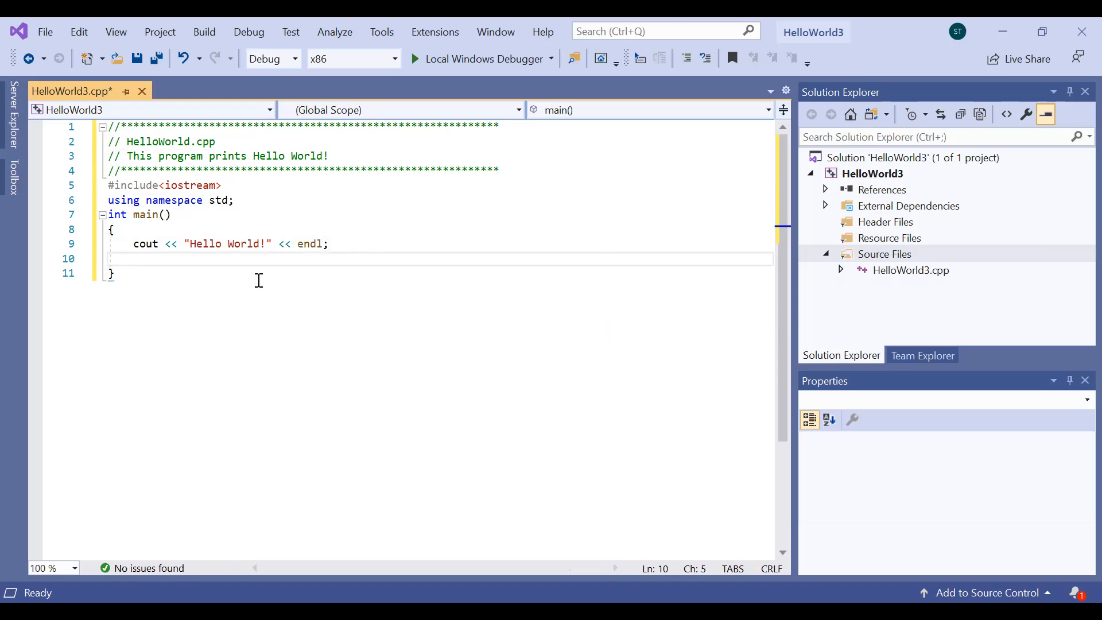
{"action": "type", "text": "ret"}
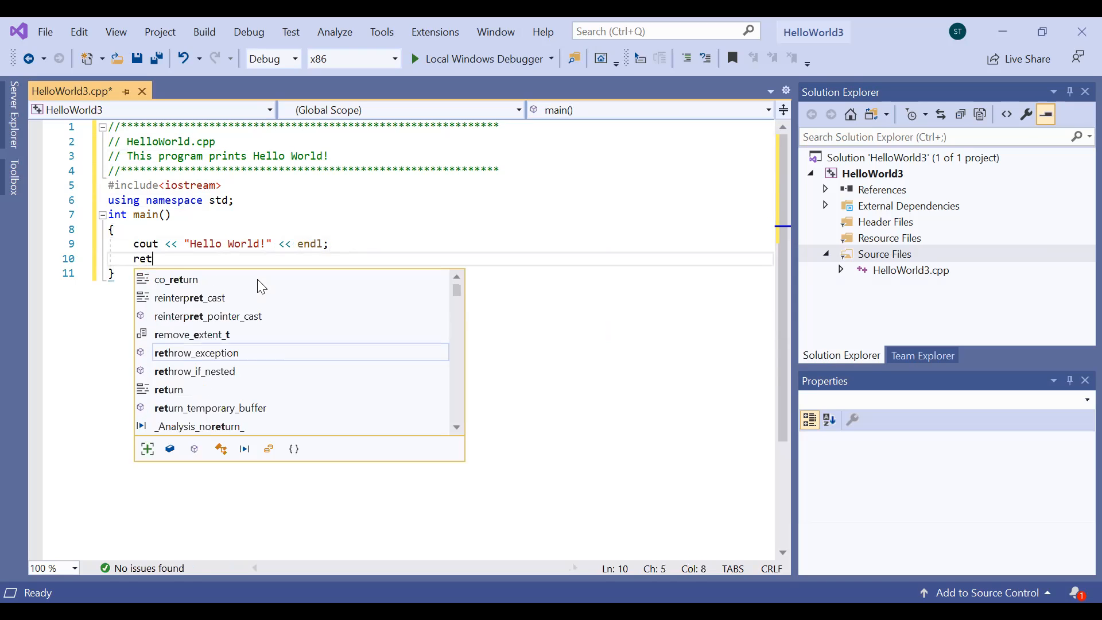
{"action": "type", "text": "urn "}
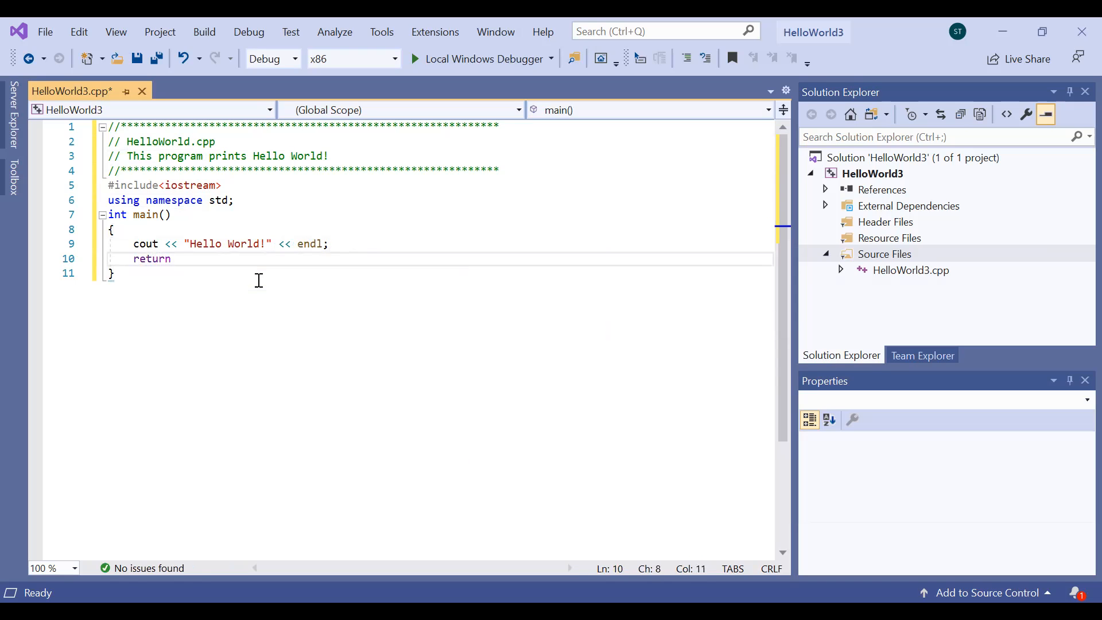
{"action": "type", "text": "0;"}
Build the HelloWorld3 solution and run the program without debugging
{"action": "left_click", "coordinate": [205, 33]}
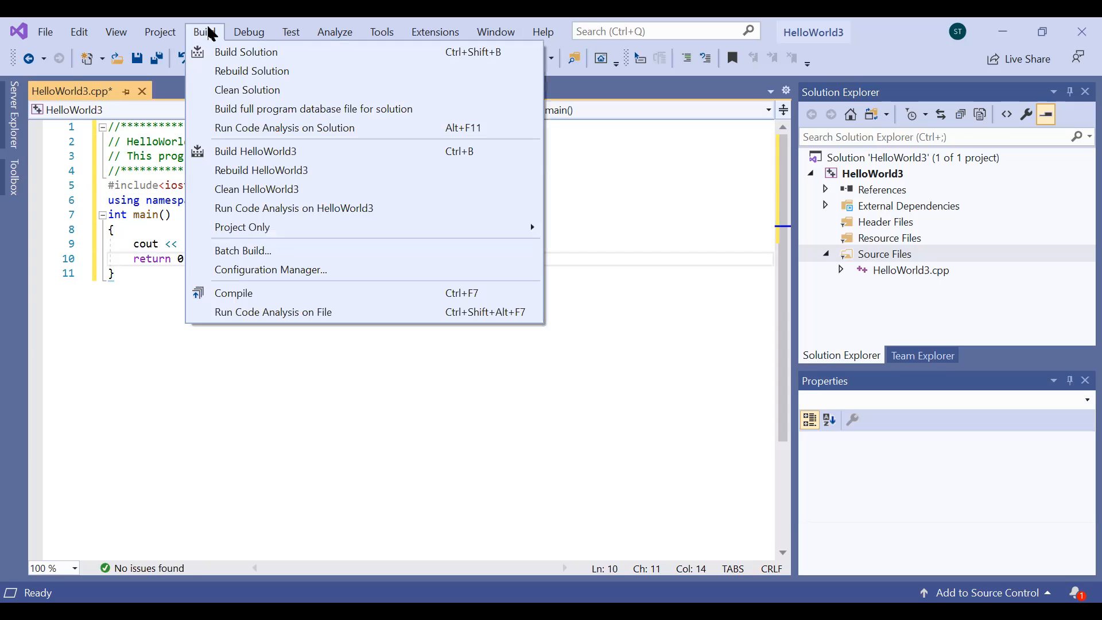
{"action": "left_click", "coordinate": [225, 51]}
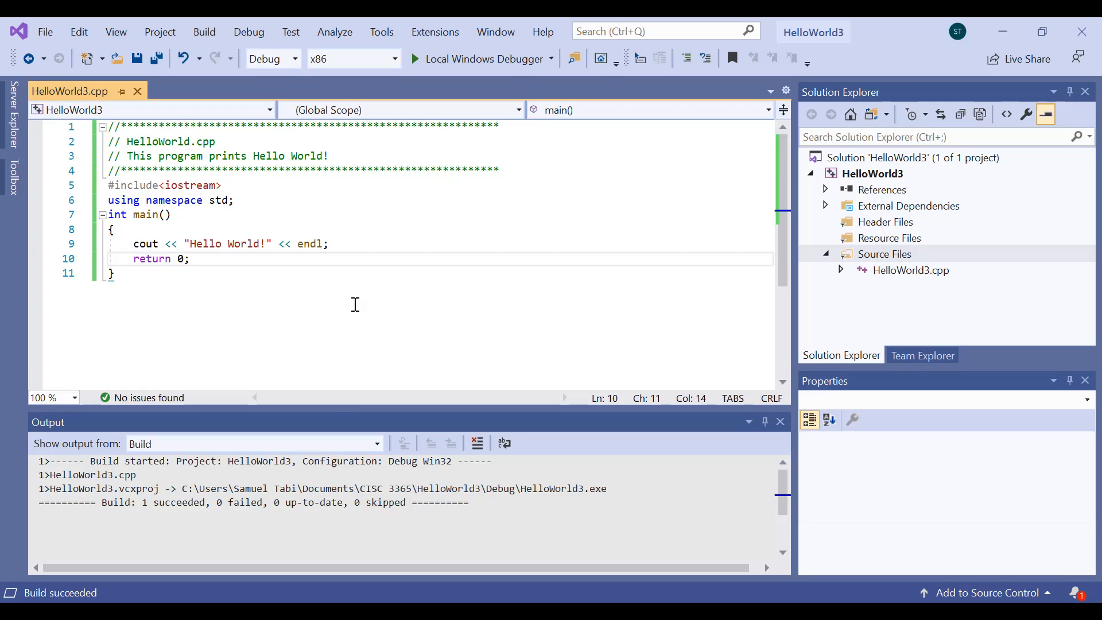
{"action": "left_click", "coordinate": [246, 35]}
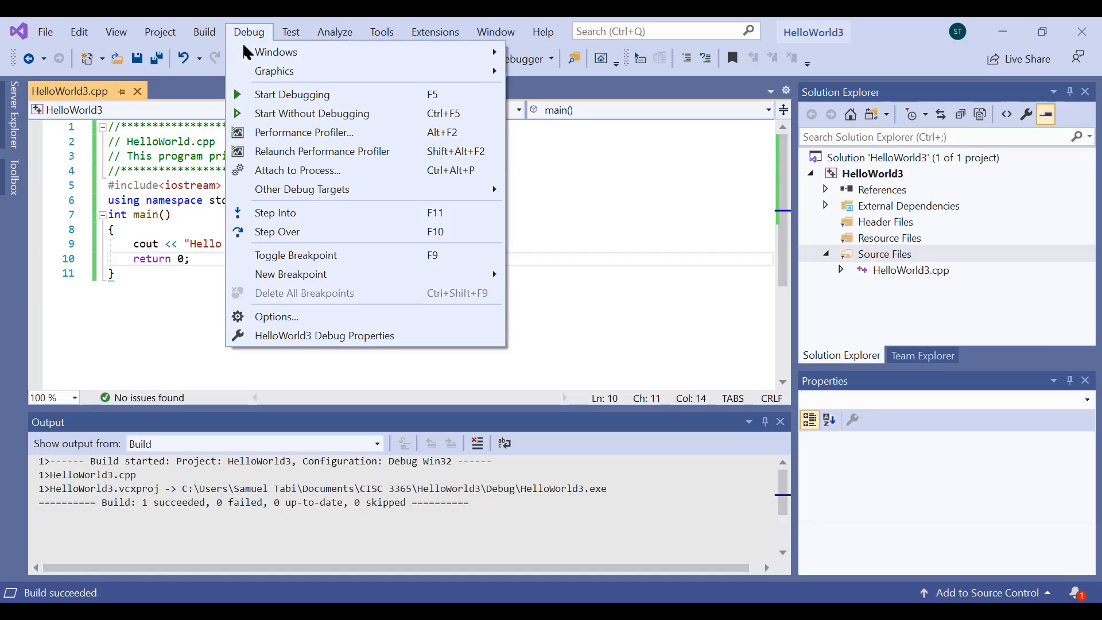
{"action": "left_click", "coordinate": [267, 114]}
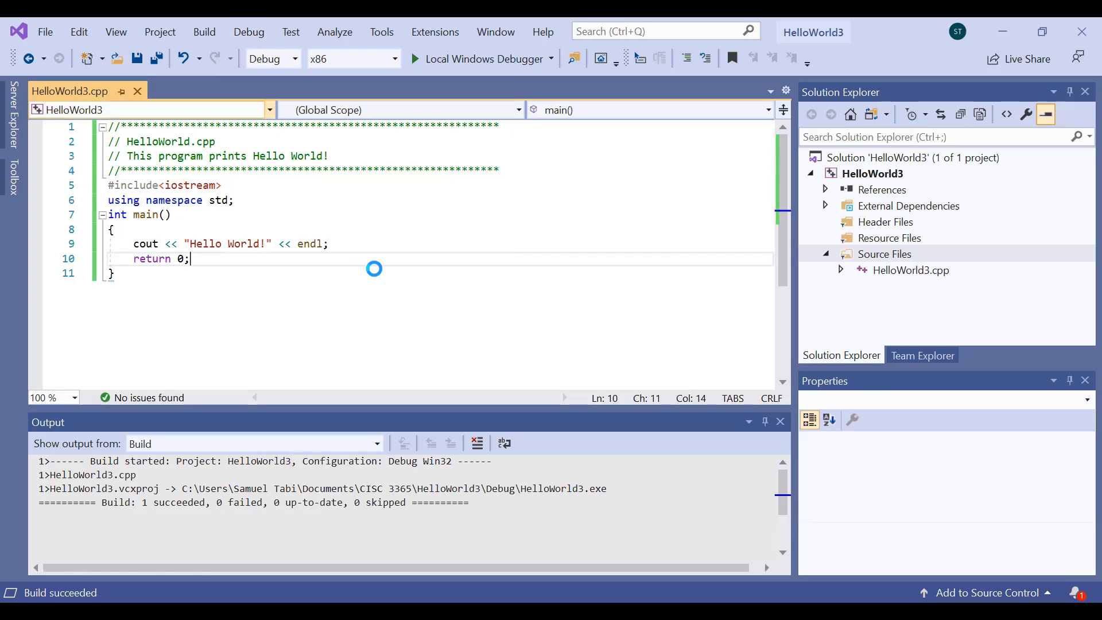